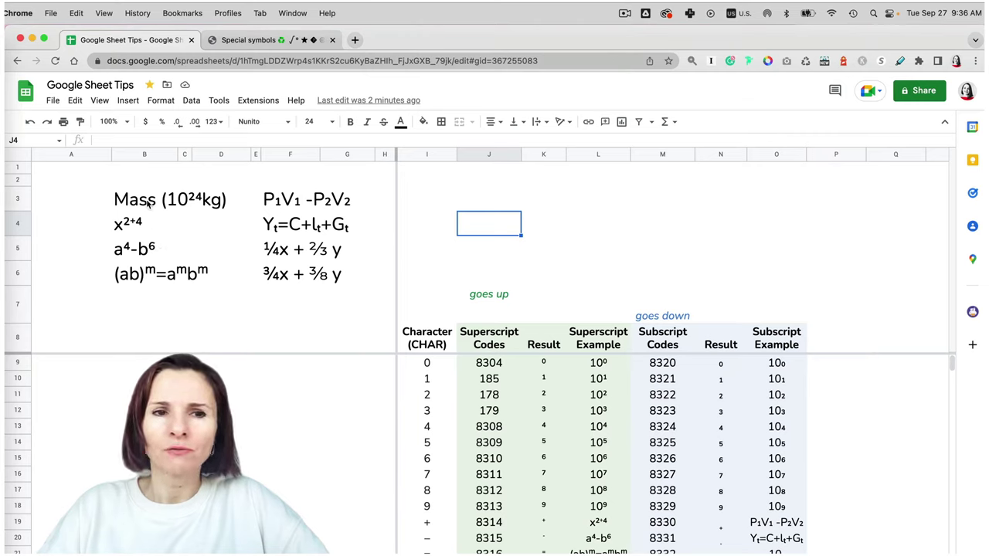
Look over the superscript, subscript and fraction examples in A2:G6 and the table of superscript and subscript character codes
{"action": "left_click", "coordinate": [150, 203]}
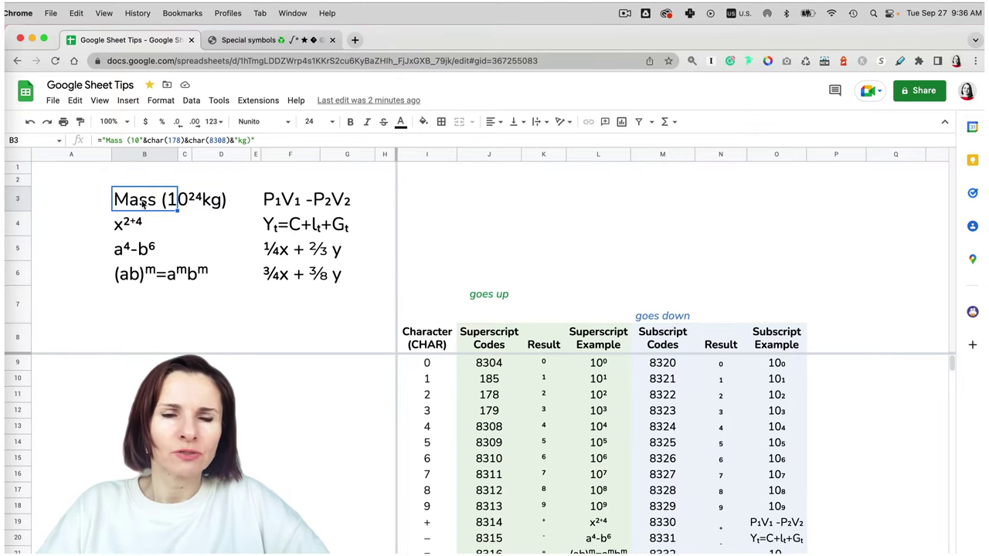
{"action": "left_click_drag", "start_coordinate": [100, 186], "coordinate": [347, 276]}
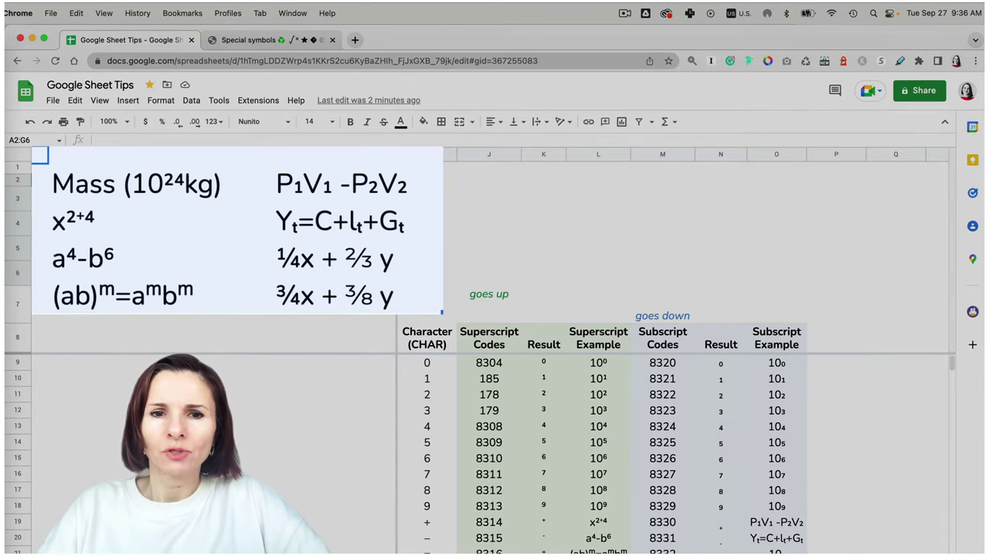
{"action": "left_click", "coordinate": [348, 306]}
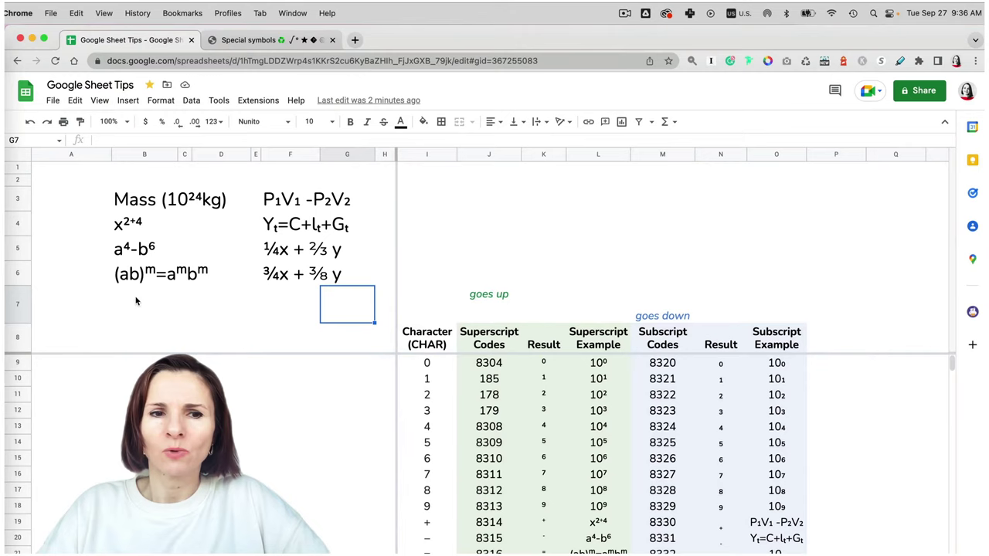
{"action": "left_click", "coordinate": [136, 302]}
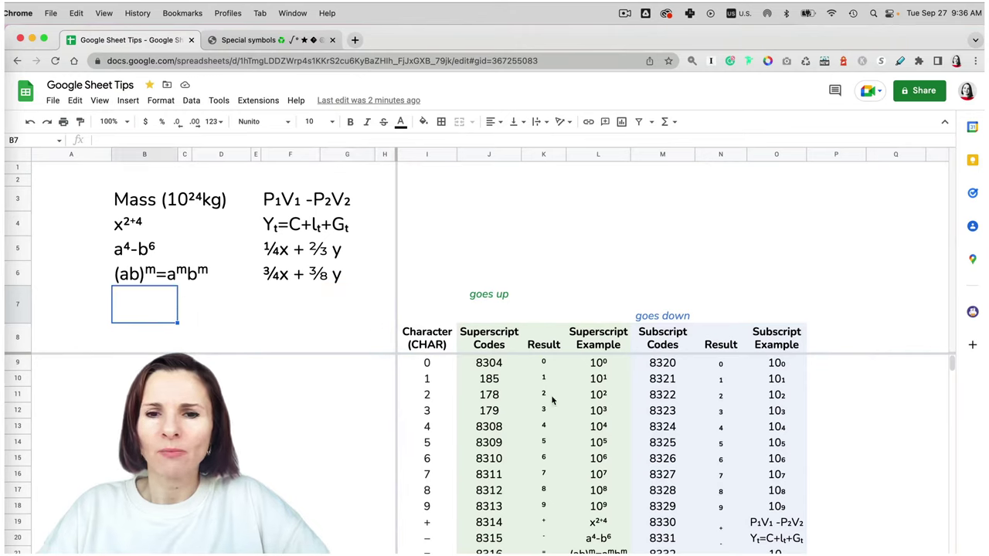
{"action": "scroll", "coordinate": [552, 444], "scroll_direction": "down", "scroll_amount": 5}
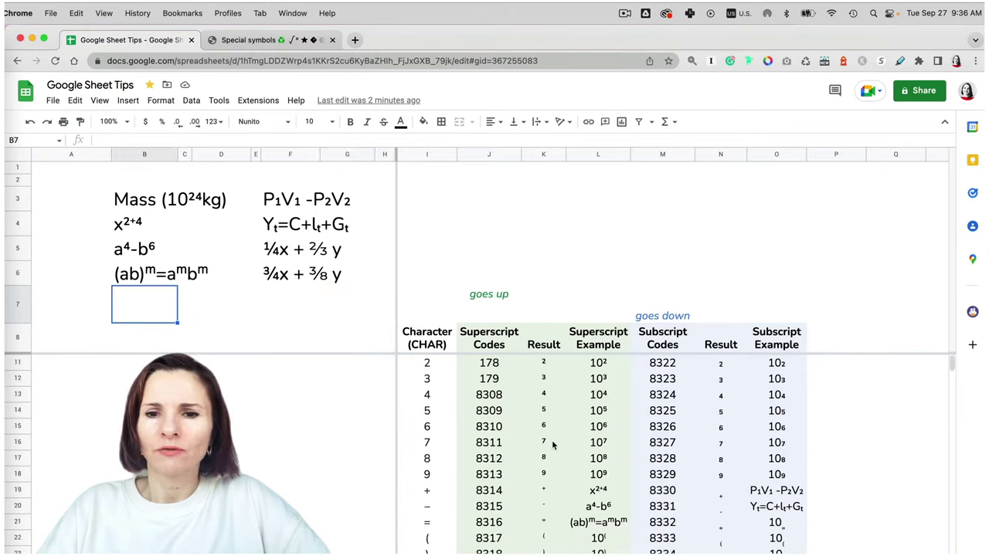
{"action": "scroll", "coordinate": [553, 445], "scroll_direction": "down", "scroll_amount": 9}
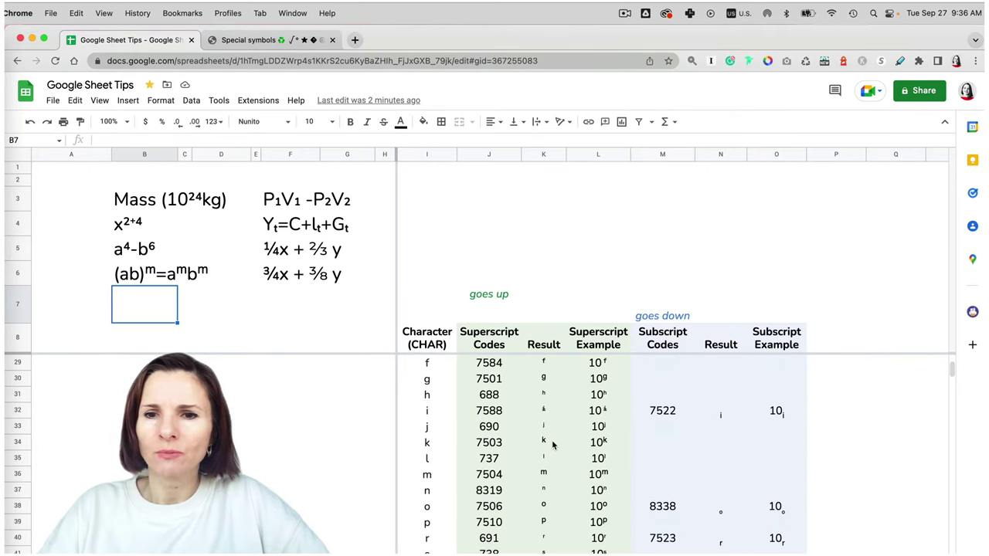
{"action": "scroll", "coordinate": [553, 444], "scroll_direction": "up", "scroll_amount": 7}
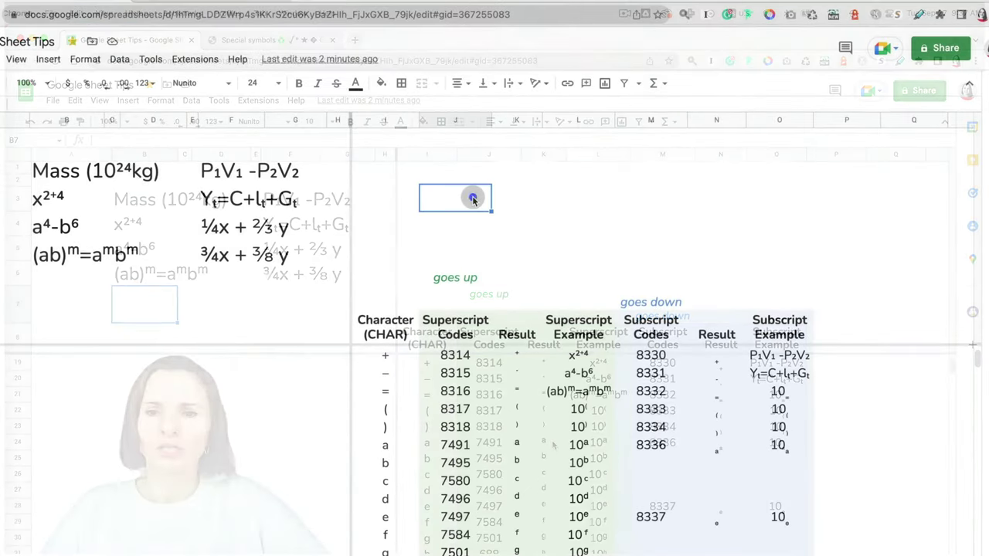
{"action": "scroll", "coordinate": [472, 197], "scroll_direction": "up", "scroll_amount": 7}
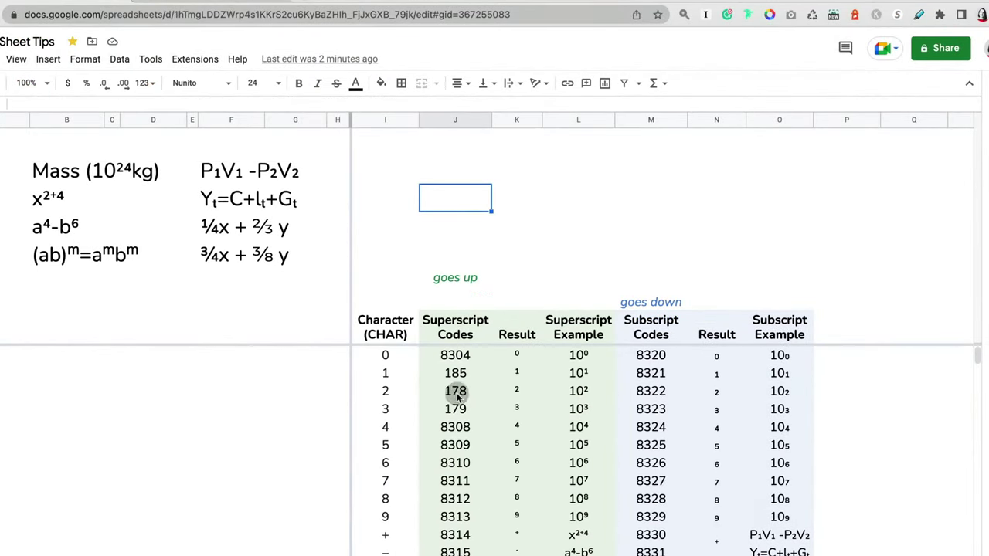
Examine the superscript codes for 0, 1 and 2, the subscript code for 2, and the CHAR formulas in the Result columns
{"action": "left_click", "coordinate": [455, 356]}
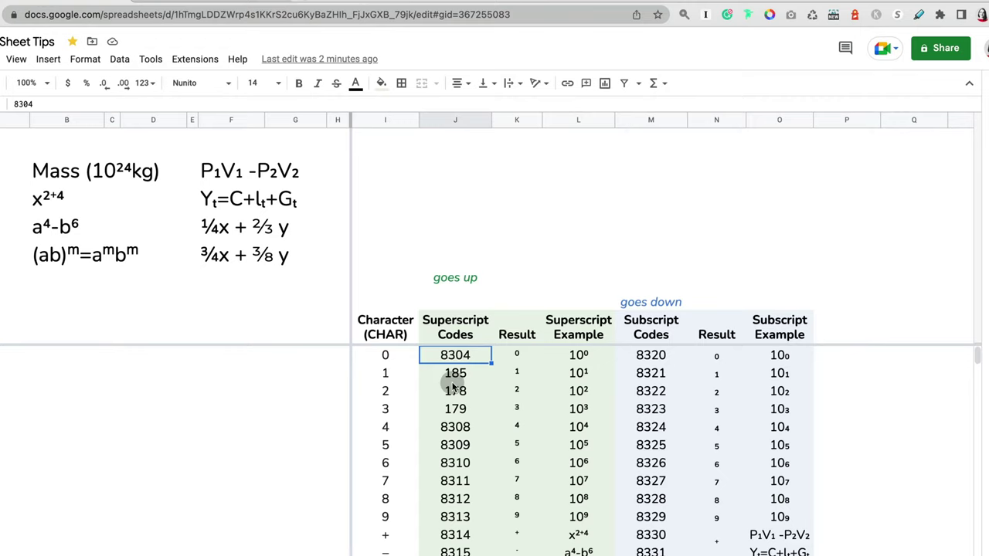
{"action": "left_click", "coordinate": [466, 375]}
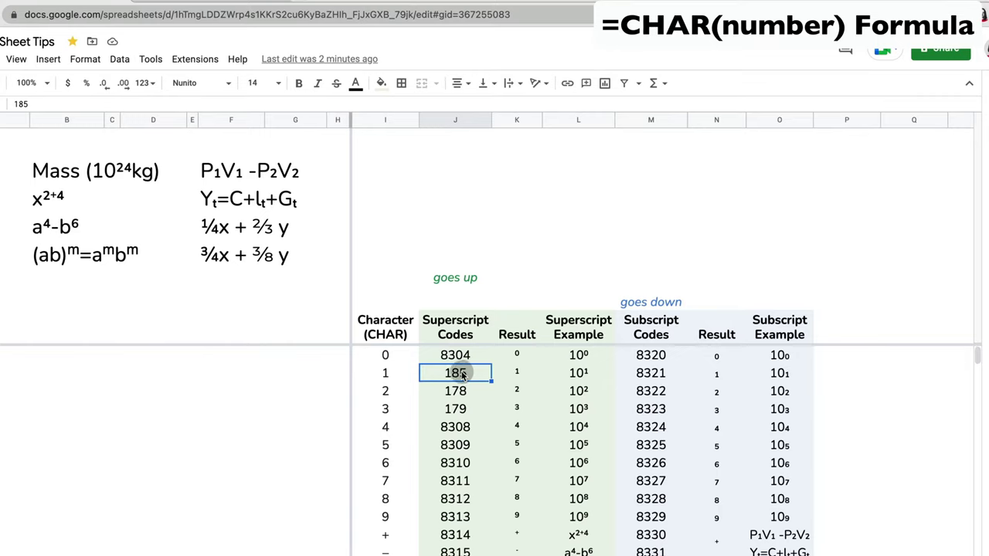
{"action": "left_click", "coordinate": [520, 375]}
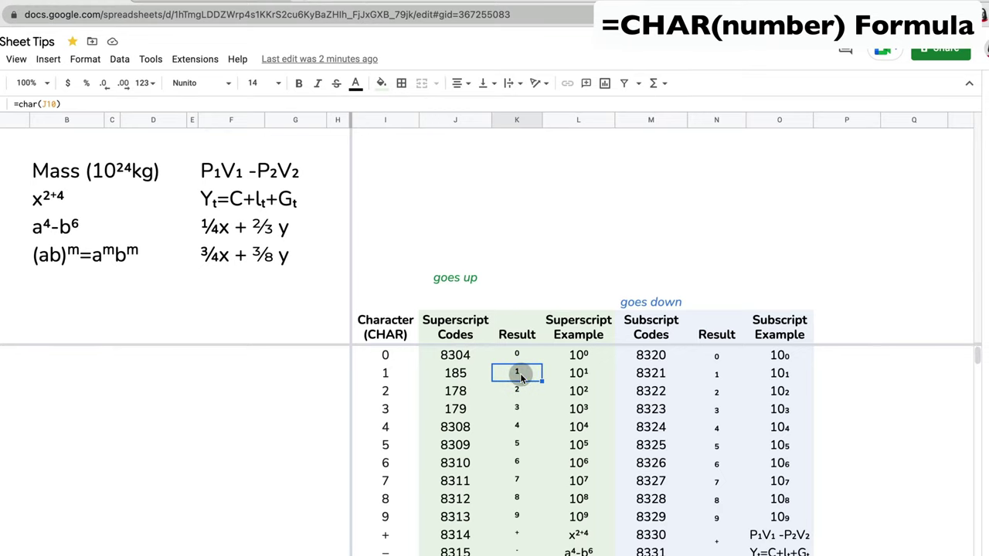
{"action": "left_click", "coordinate": [456, 391]}
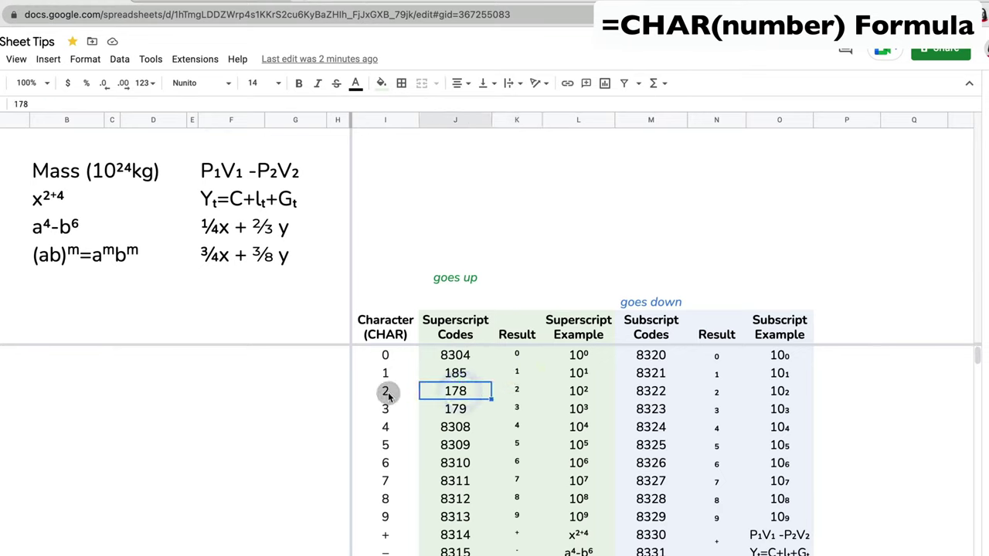
{"action": "left_click", "coordinate": [386, 391]}
{"action": "left_click", "coordinate": [459, 393]}
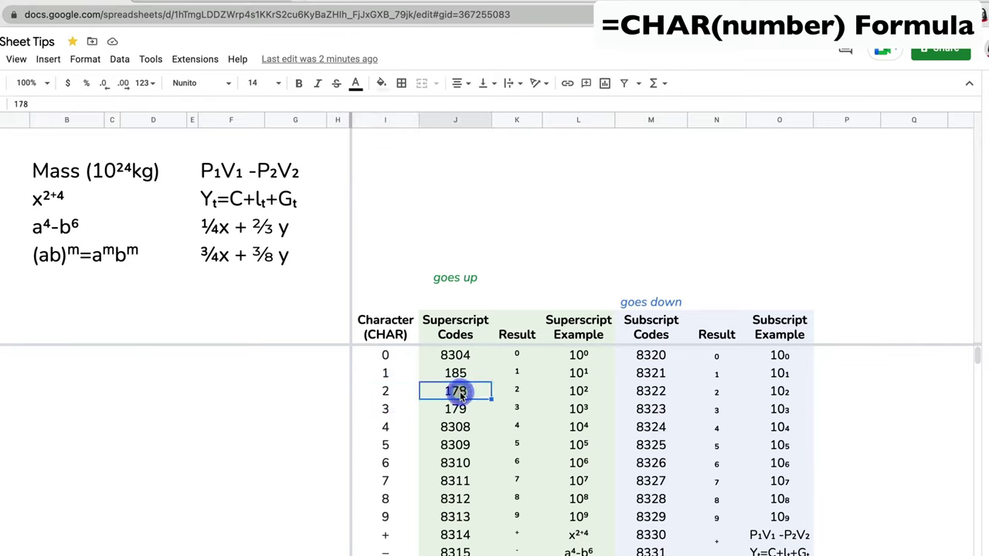
{"action": "left_click", "coordinate": [521, 393]}
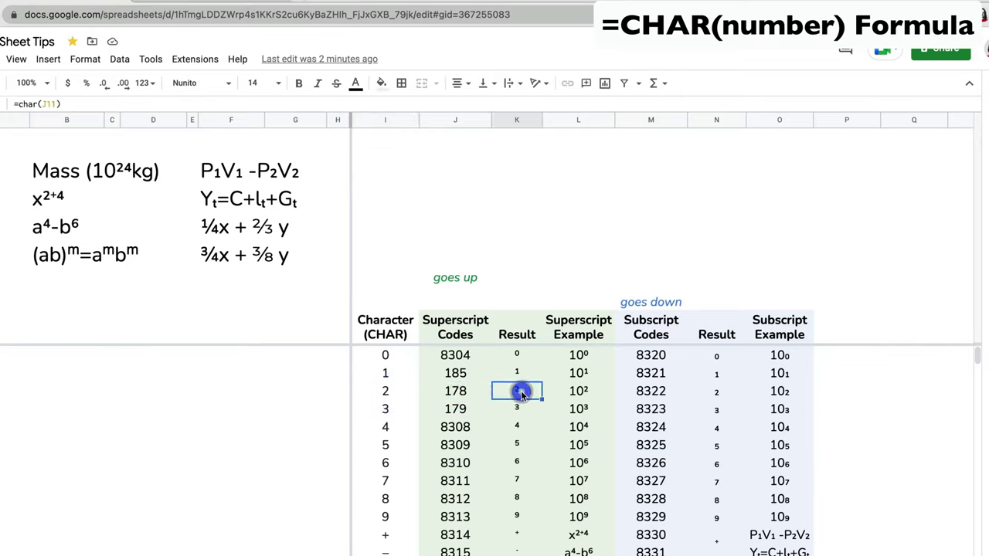
{"action": "left_click", "coordinate": [655, 394]}
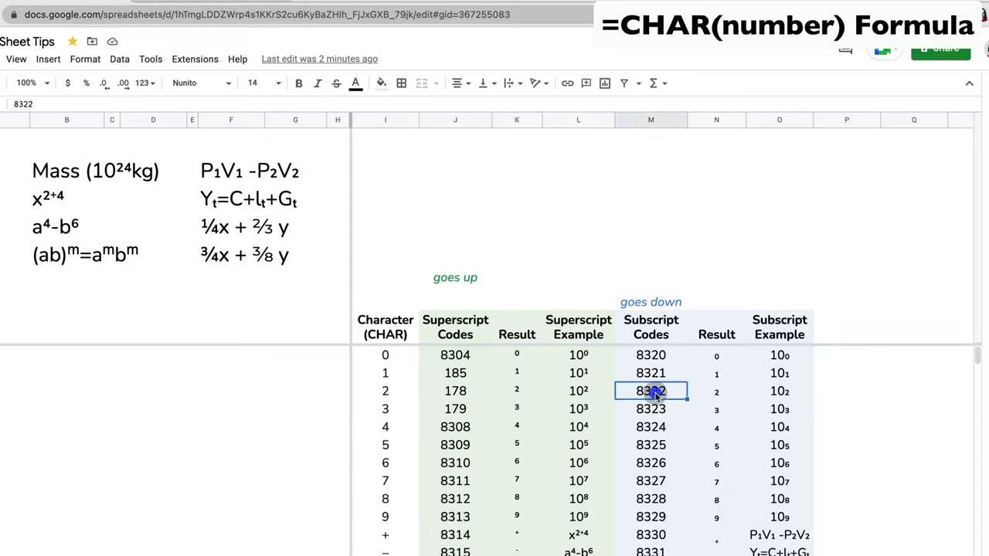
{"action": "left_click", "coordinate": [723, 394]}
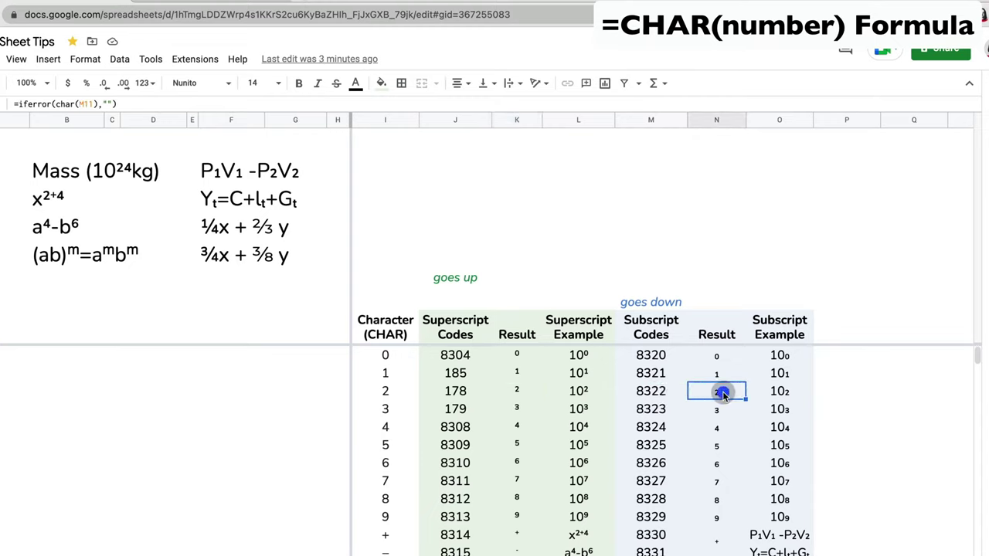
Start a CHAR formula in empty cell J4, leaving its argument open
{"action": "left_click", "coordinate": [460, 199]}
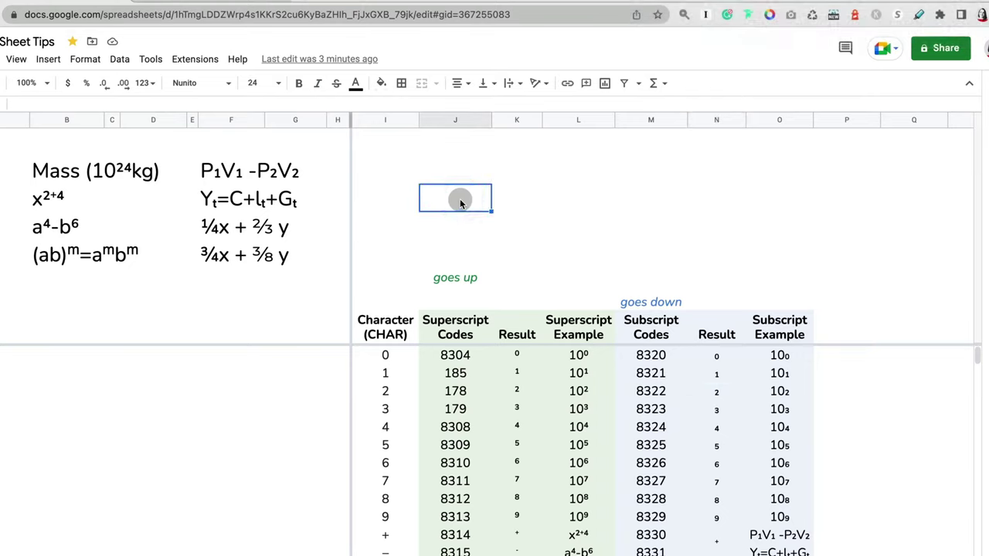
{"action": "type", "text": "=char"}
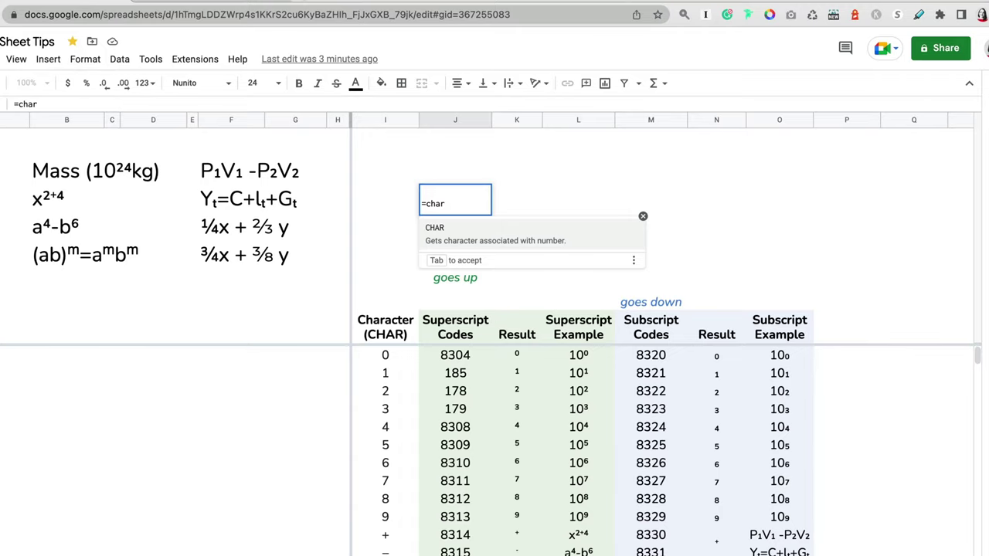
{"action": "left_click", "coordinate": [435, 229]}
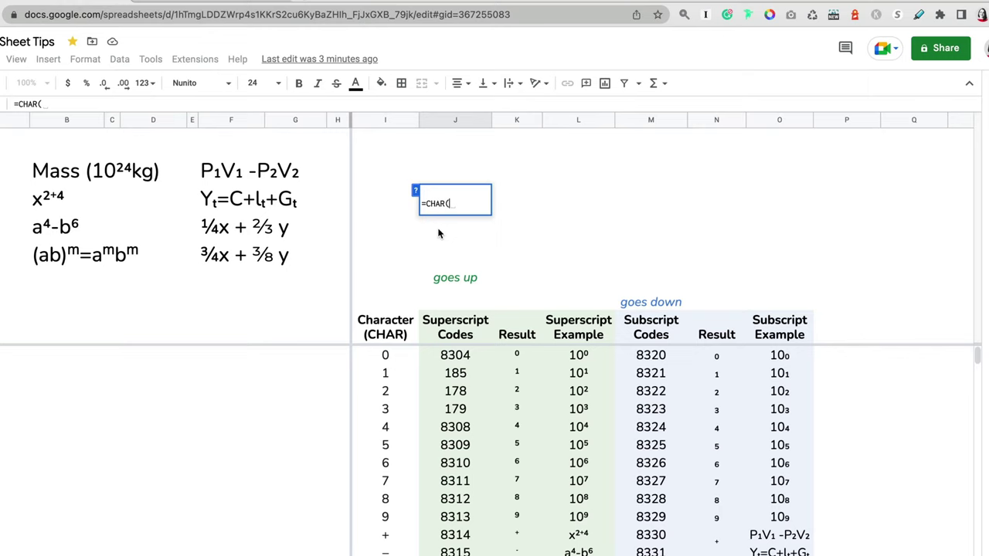
Open the full help article for the CHAR function and read through to its notes on Unicode tables
{"action": "left_click", "coordinate": [417, 190]}
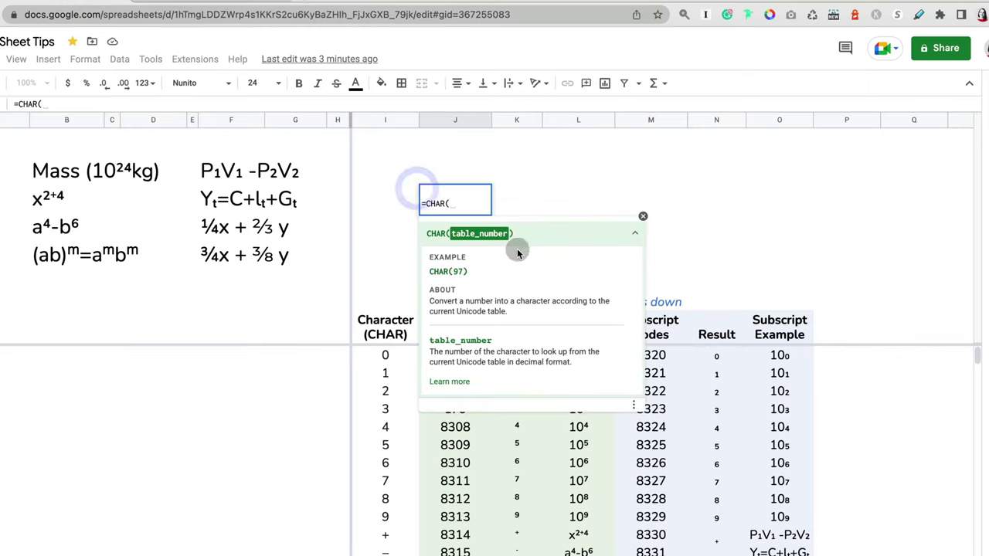
{"action": "left_click", "coordinate": [449, 382]}
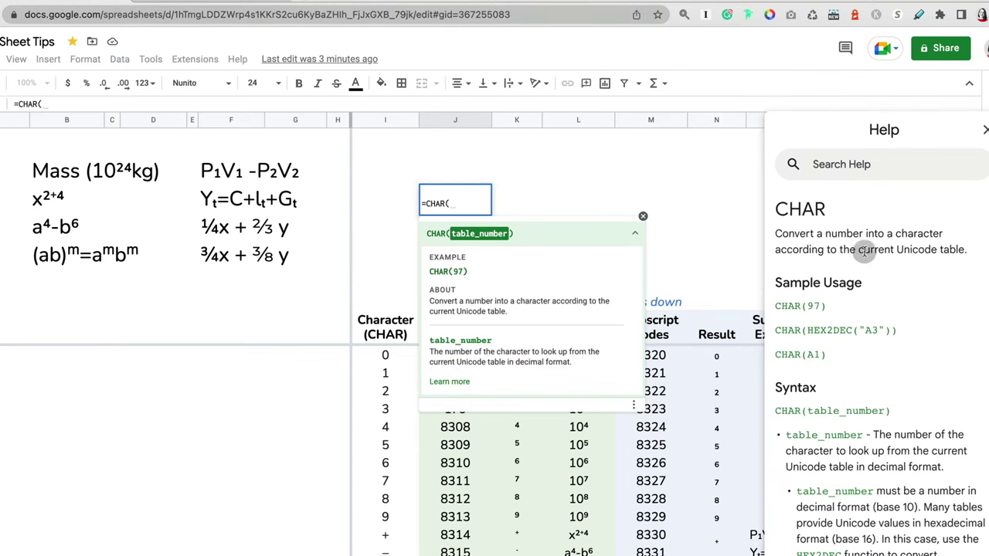
{"action": "scroll", "coordinate": [909, 325], "scroll_direction": "down", "scroll_amount": 1}
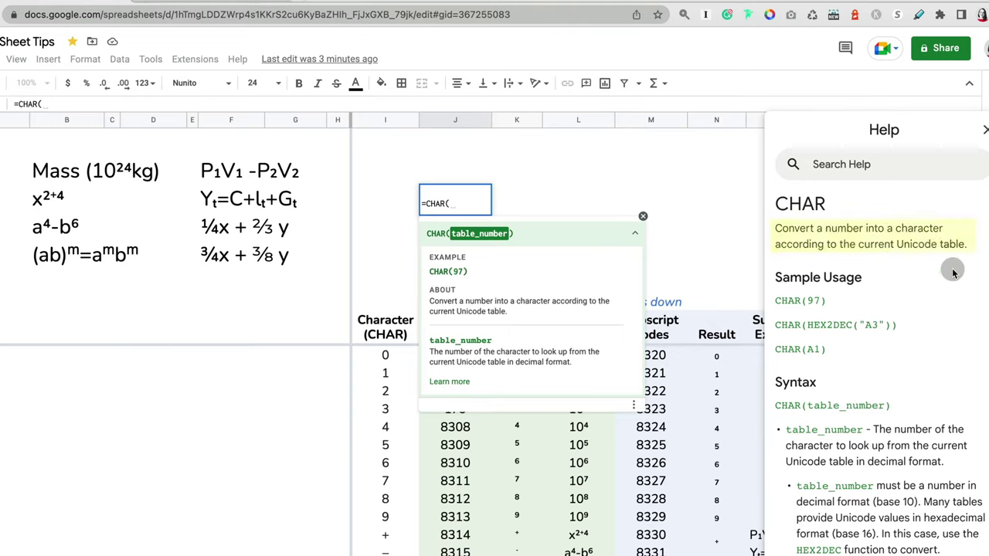
{"action": "scroll", "coordinate": [953, 270], "scroll_direction": "down", "scroll_amount": 5}
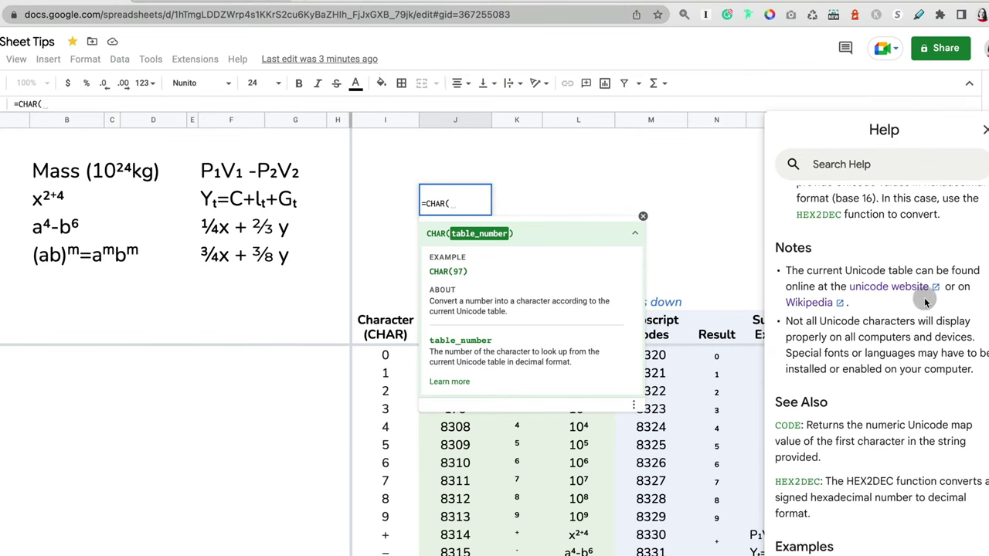
Browse the Unicode character code charts on unicode.org and the List of Unicode characters article
{"action": "left_click", "coordinate": [879, 289]}
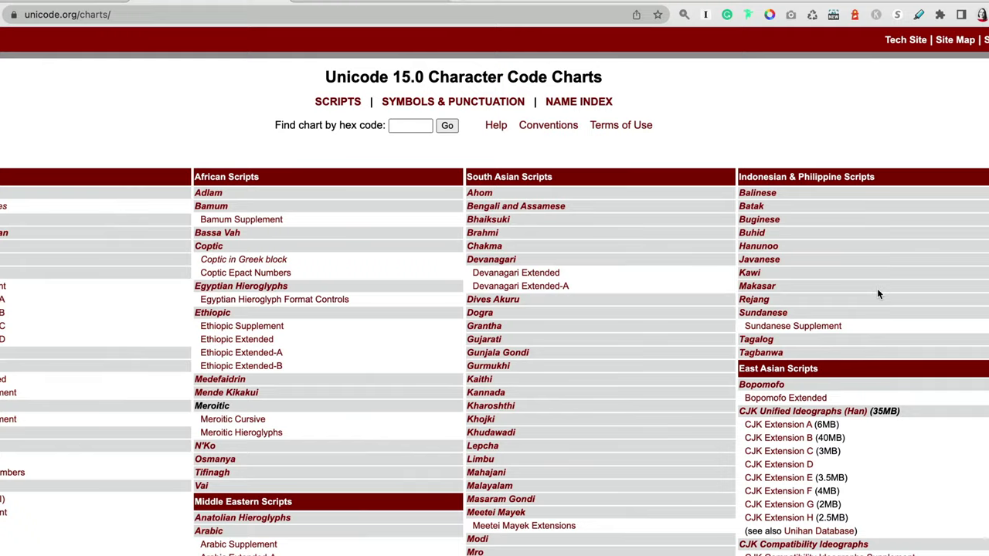
{"action": "scroll", "coordinate": [714, 139], "scroll_direction": "down", "scroll_amount": 5}
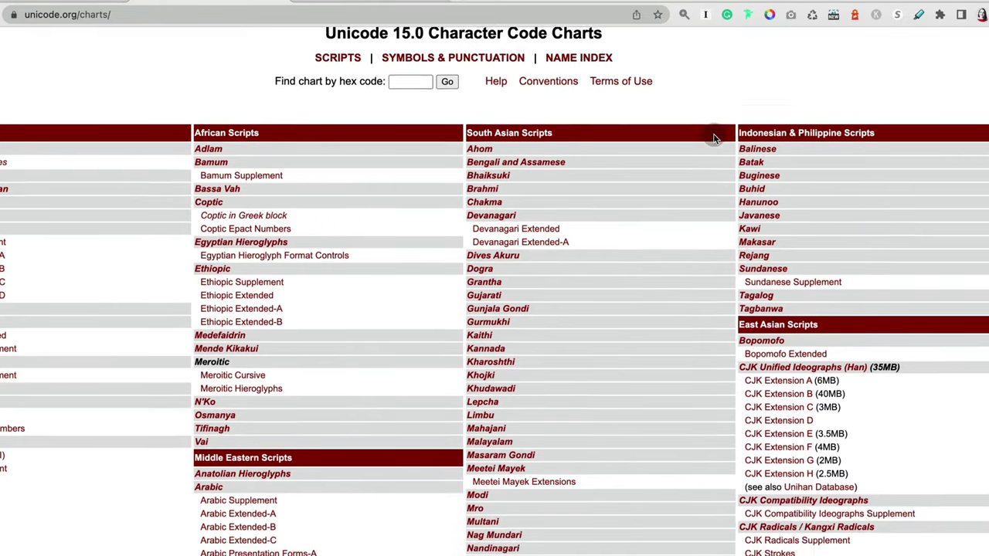
{"action": "scroll", "coordinate": [614, 391], "scroll_direction": "up", "scroll_amount": 5}
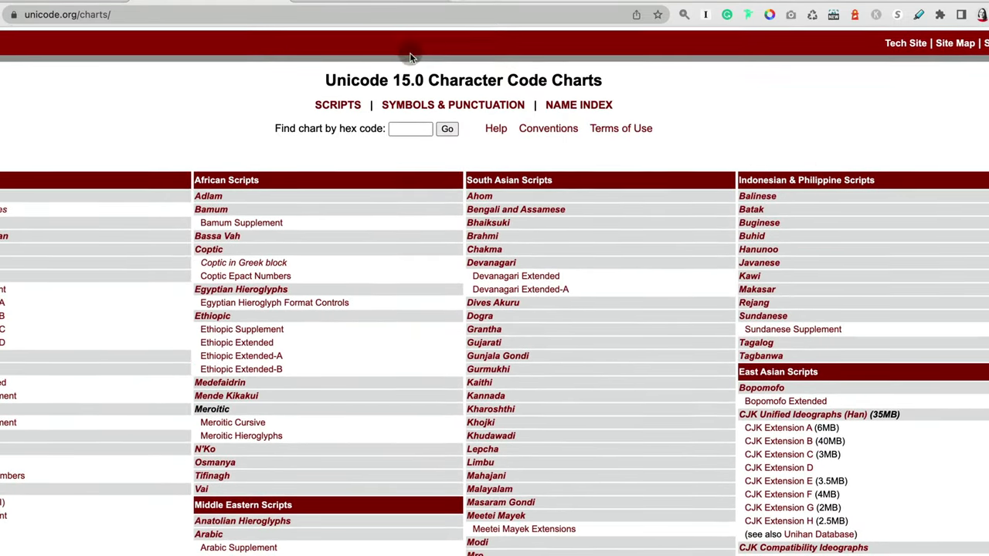
{"action": "key", "text": "ctrl+w"}
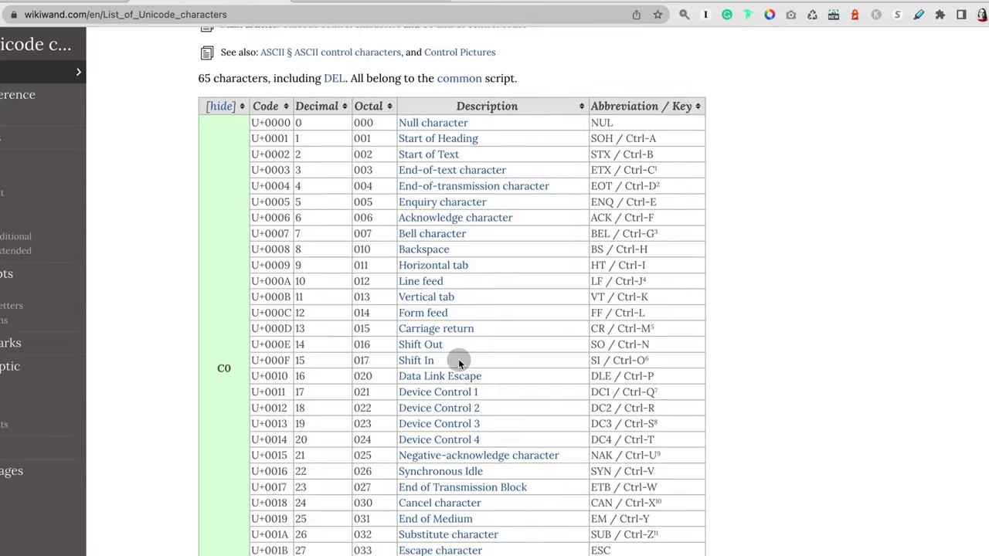
{"action": "scroll", "coordinate": [458, 360], "scroll_direction": "down", "scroll_amount": 5}
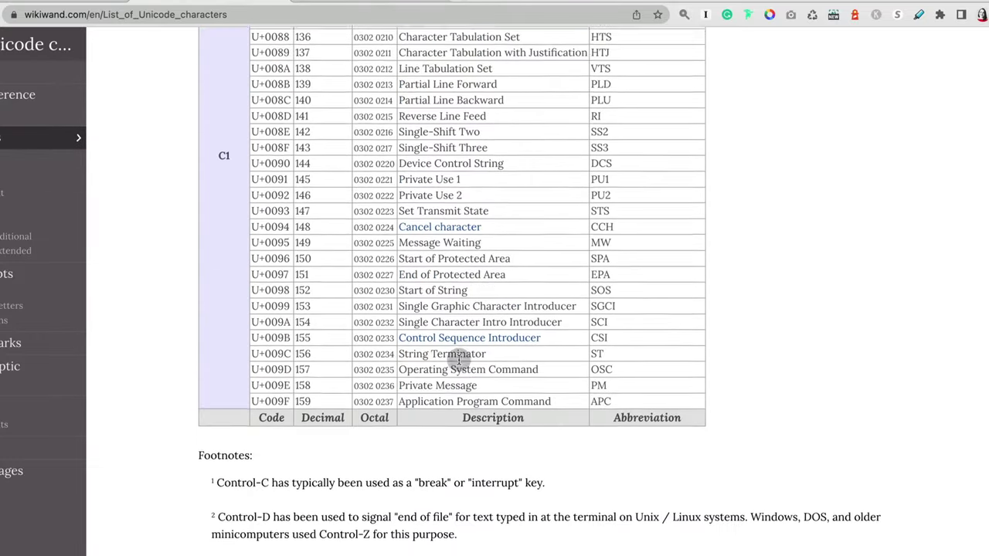
{"action": "scroll", "coordinate": [458, 360], "scroll_direction": "up", "scroll_amount": 20}
{"action": "scroll", "coordinate": [458, 364], "scroll_direction": "up", "scroll_amount": 2}
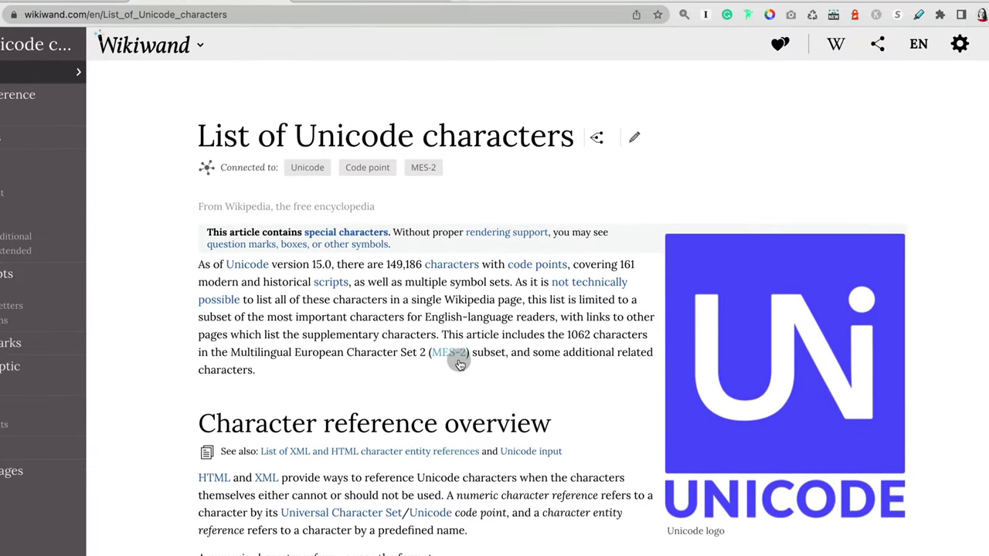
Return to the Google Sheet Tips spreadsheet, close the CHAR help article and hide the formula suggestions for J4
{"action": "left_click", "coordinate": [281, 2]}
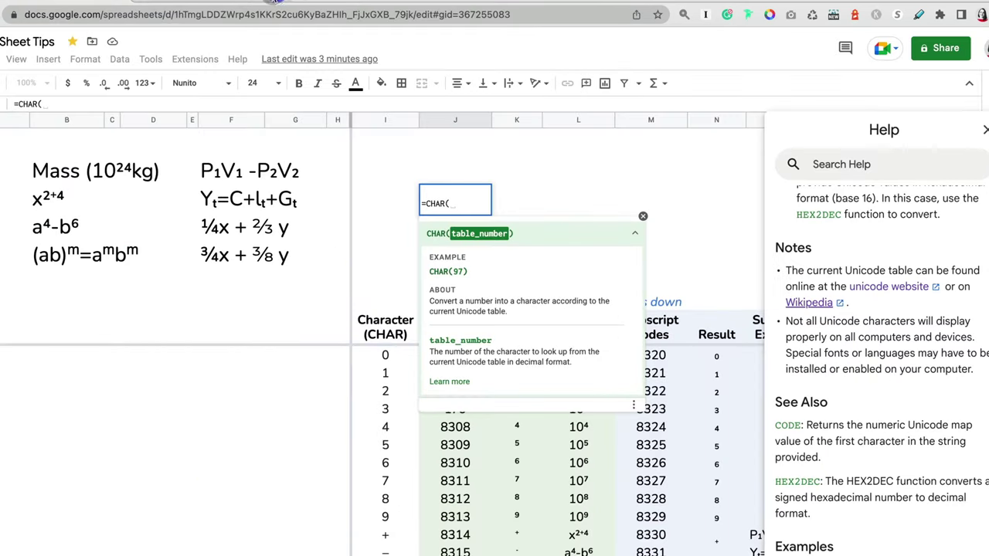
{"action": "left_click", "coordinate": [984, 132]}
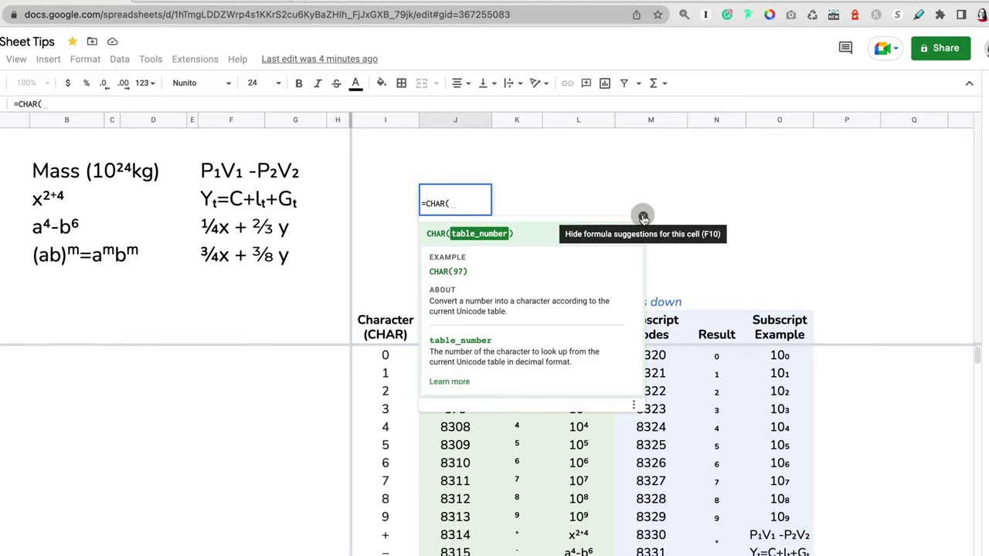
{"action": "left_click", "coordinate": [643, 217]}
{"action": "scroll", "coordinate": [528, 477], "scroll_direction": "down", "scroll_amount": 1}
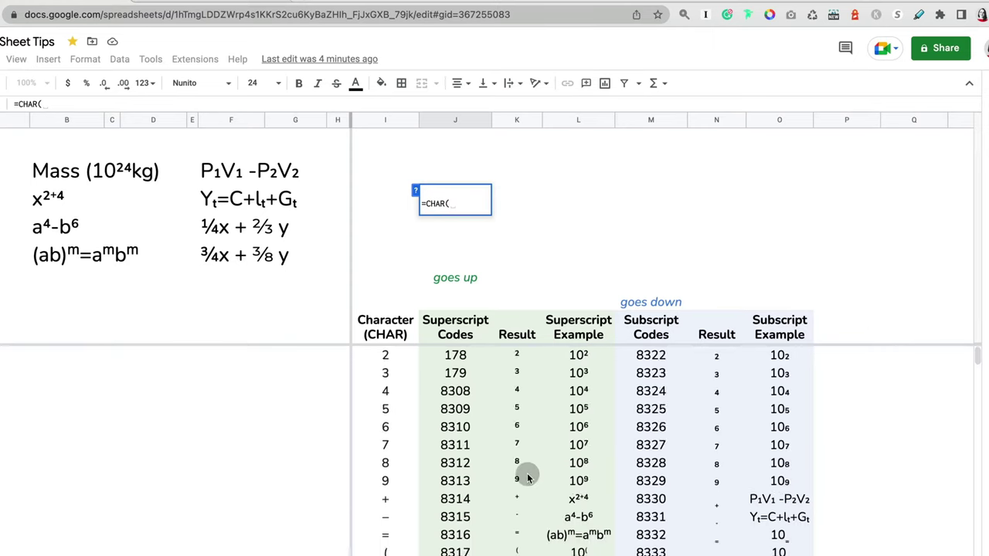
{"action": "scroll", "coordinate": [528, 476], "scroll_direction": "up", "scroll_amount": 1}
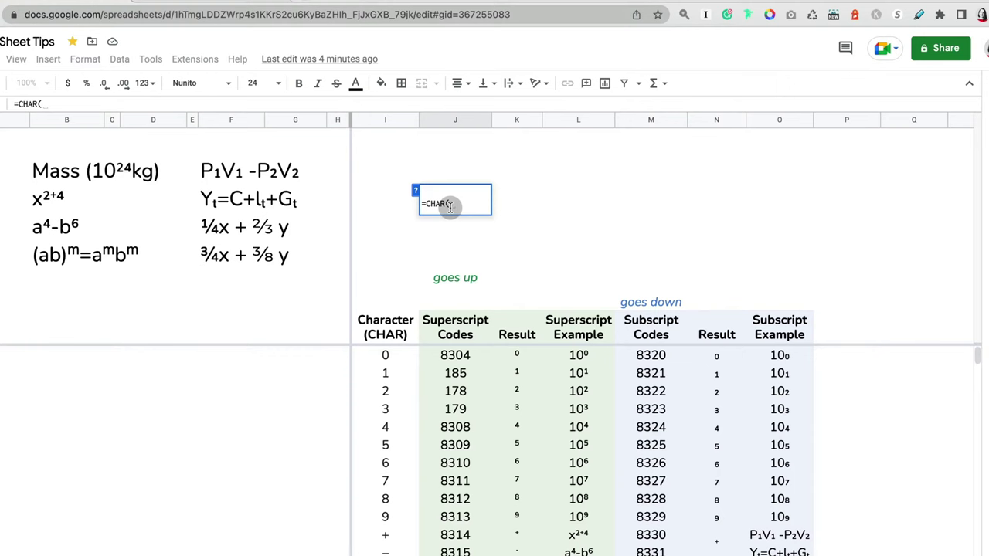
Switch to the Unicode Character Table site and open the Bullet symbol's page from the Special Symbols set
{"action": "left_click", "coordinate": [184, 2]}
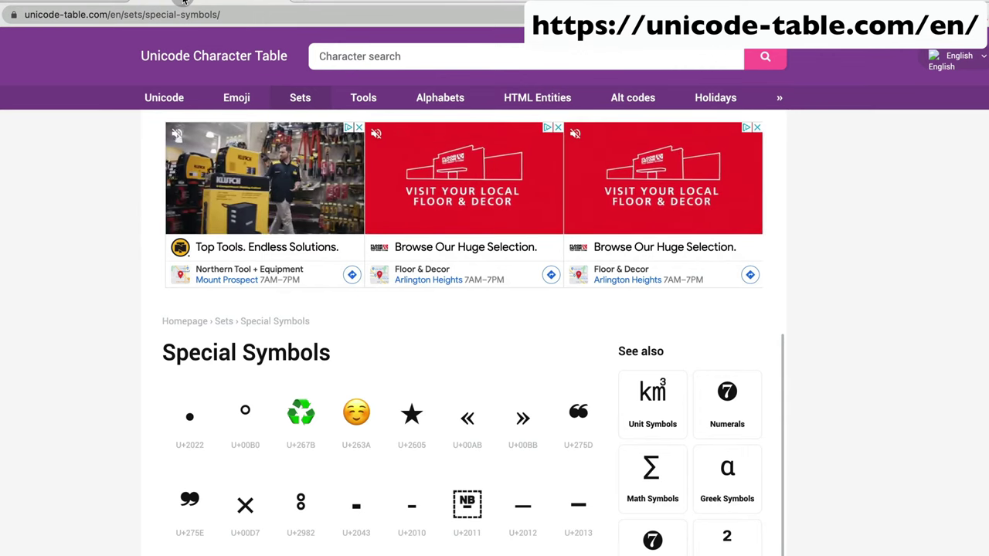
{"action": "mouse_move", "coordinate": [473, 374]}
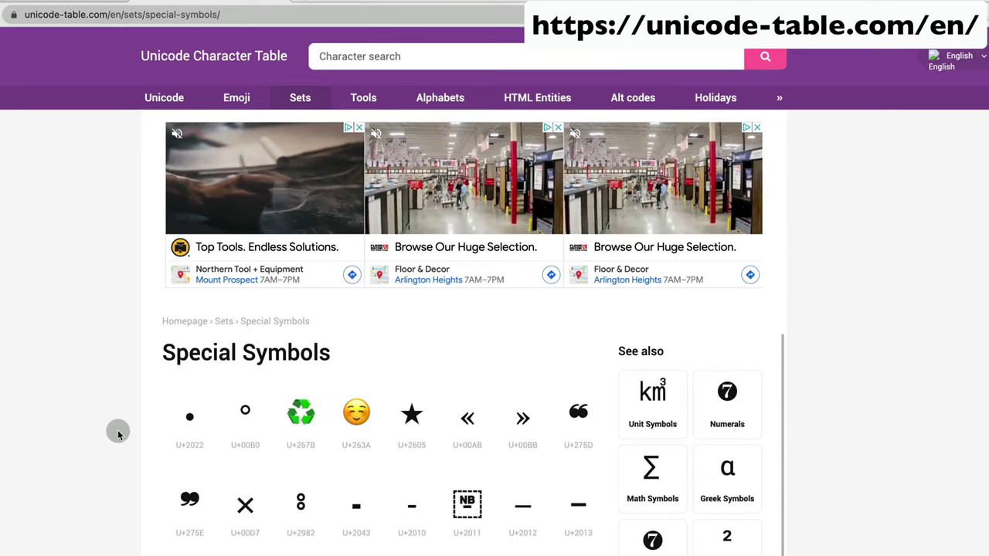
{"action": "scroll", "coordinate": [119, 430], "scroll_direction": "down", "scroll_amount": 1}
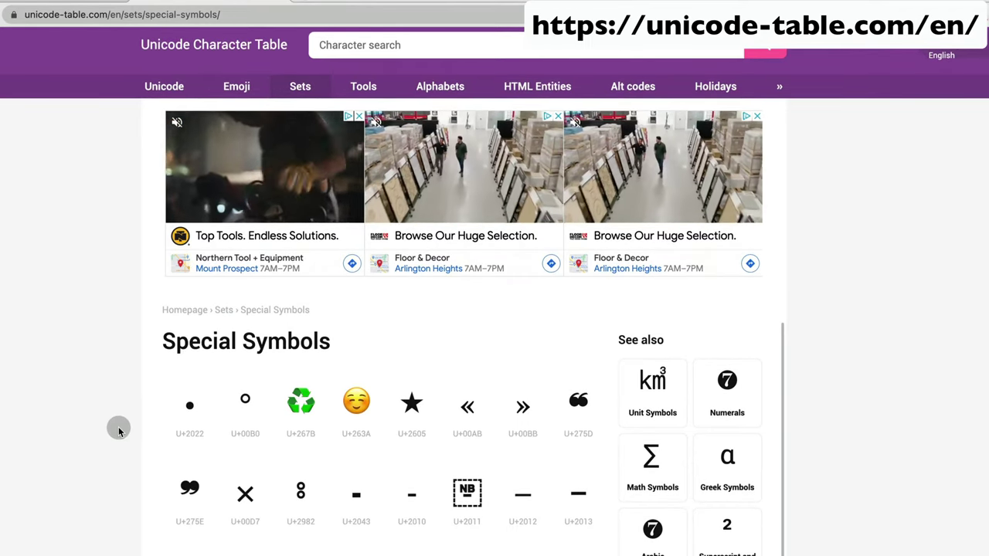
{"action": "left_click", "coordinate": [206, 406]}
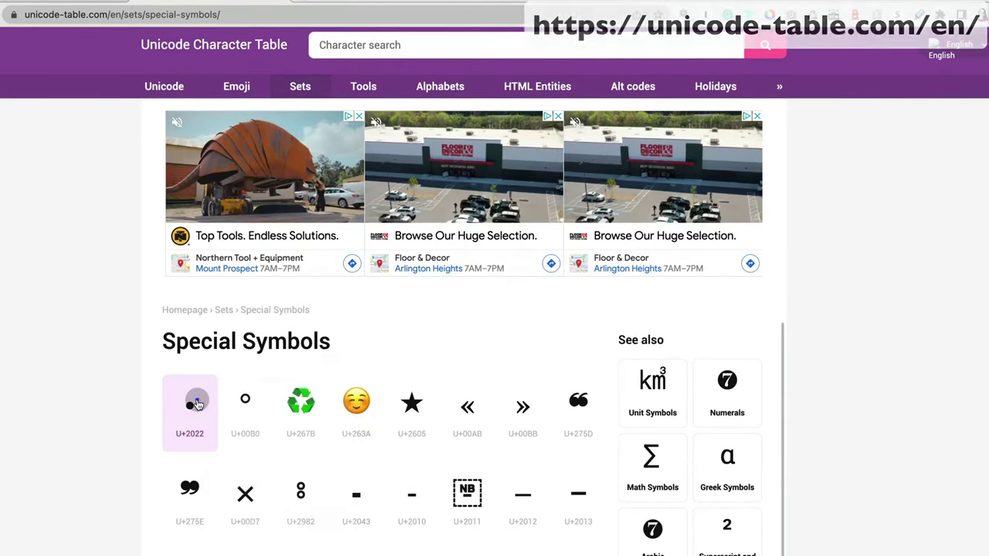
{"action": "scroll", "coordinate": [360, 467], "scroll_direction": "down", "scroll_amount": 1}
{"action": "scroll", "coordinate": [360, 467], "scroll_direction": "down", "scroll_amount": 3}
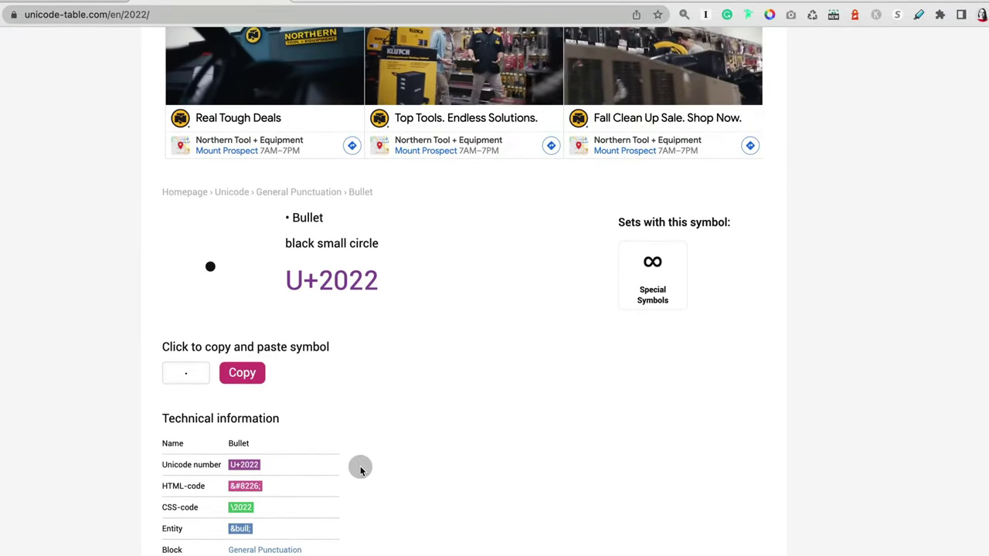
{"action": "scroll", "coordinate": [360, 466], "scroll_direction": "down", "scroll_amount": 1}
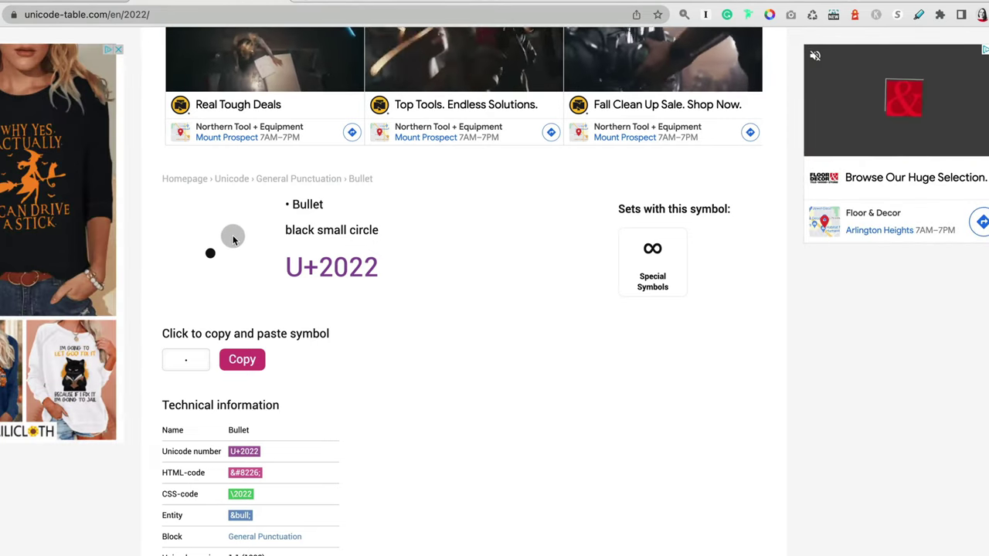
{"action": "scroll", "coordinate": [223, 265], "scroll_direction": "down", "scroll_amount": 2}
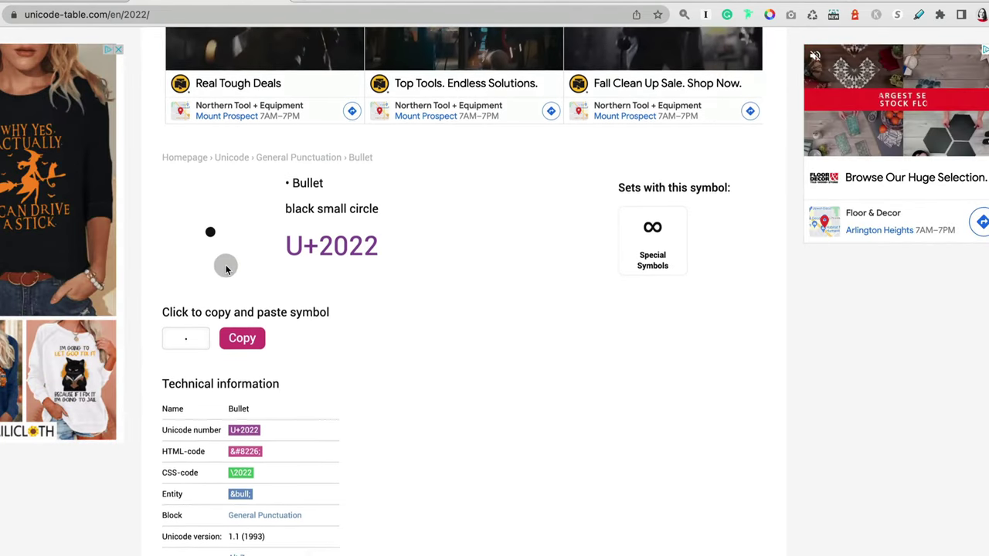
Copy the numeric part of the Bullet's HTML-code, 8226, from its technical information
{"action": "left_click", "coordinate": [242, 321]}
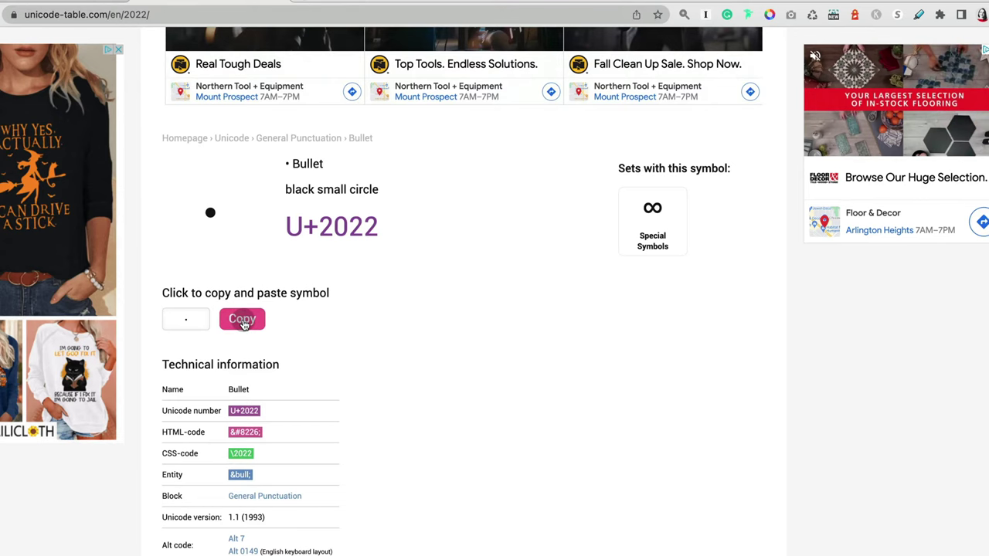
{"action": "scroll", "coordinate": [317, 351], "scroll_direction": "down", "scroll_amount": 4}
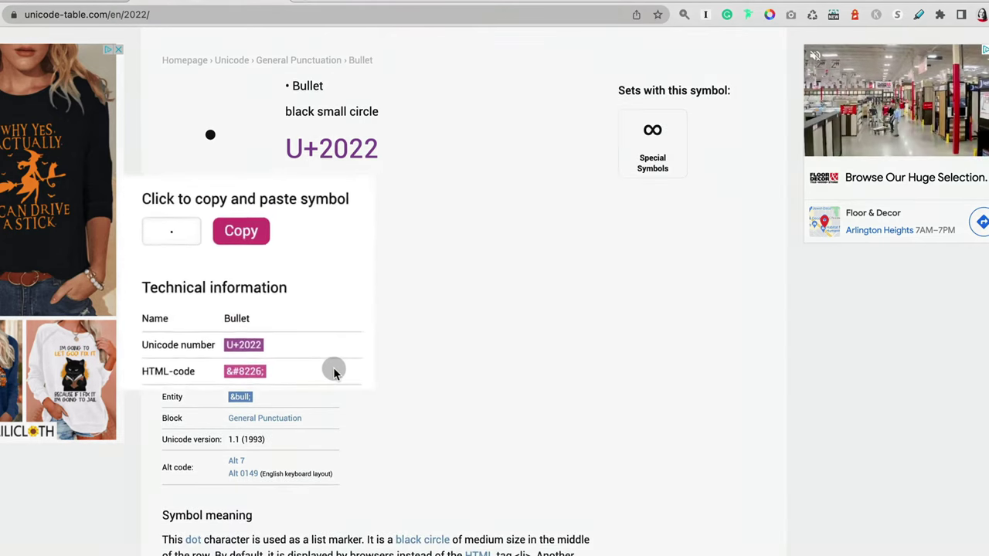
{"action": "left_click", "coordinate": [241, 354]}
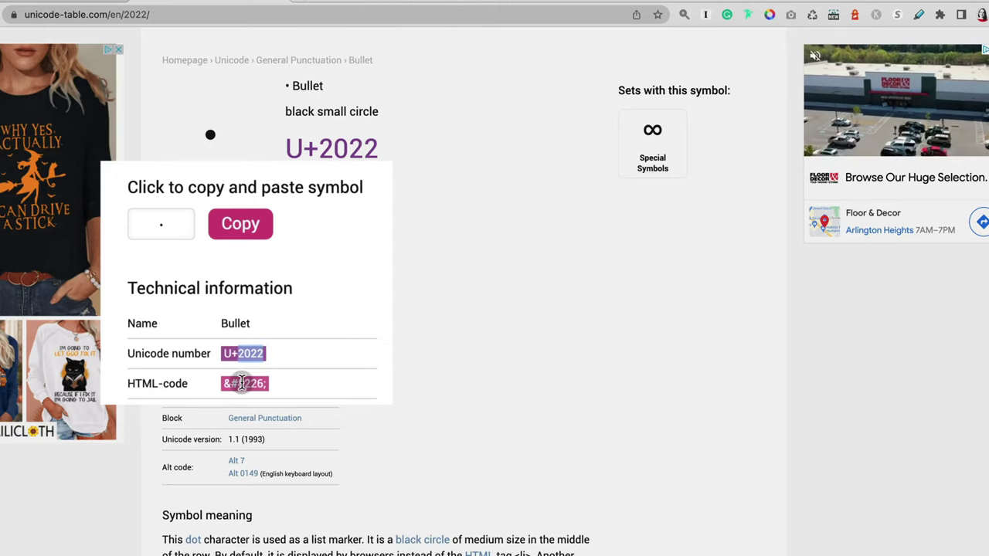
{"action": "left_click", "coordinate": [263, 384]}
{"action": "left_click_drag", "start_coordinate": [266, 383], "coordinate": [279, 395]}
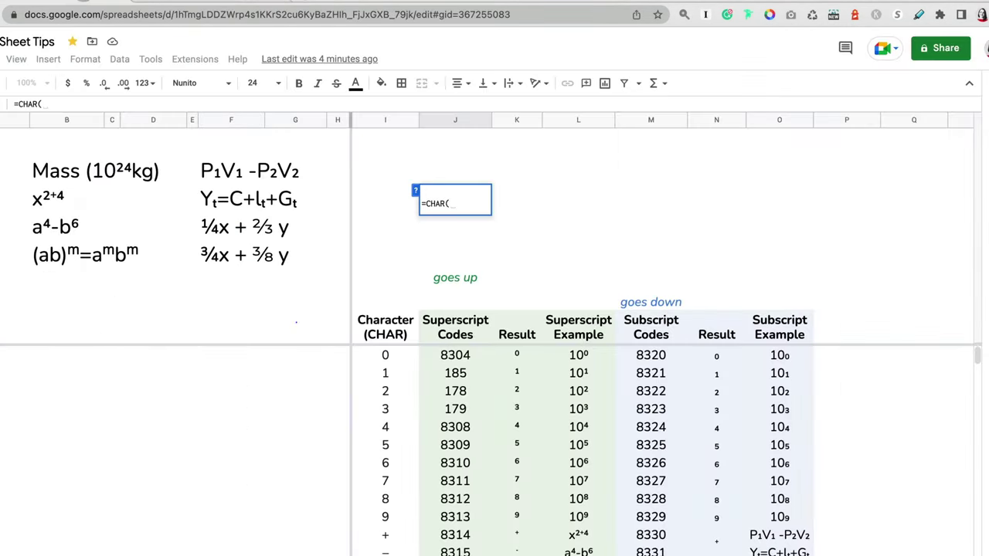
Return to the Google Sheet Tips spreadsheet and complete the formula in J4 as =CHAR(8226)
{"action": "left_click", "coordinate": [90, 1]}
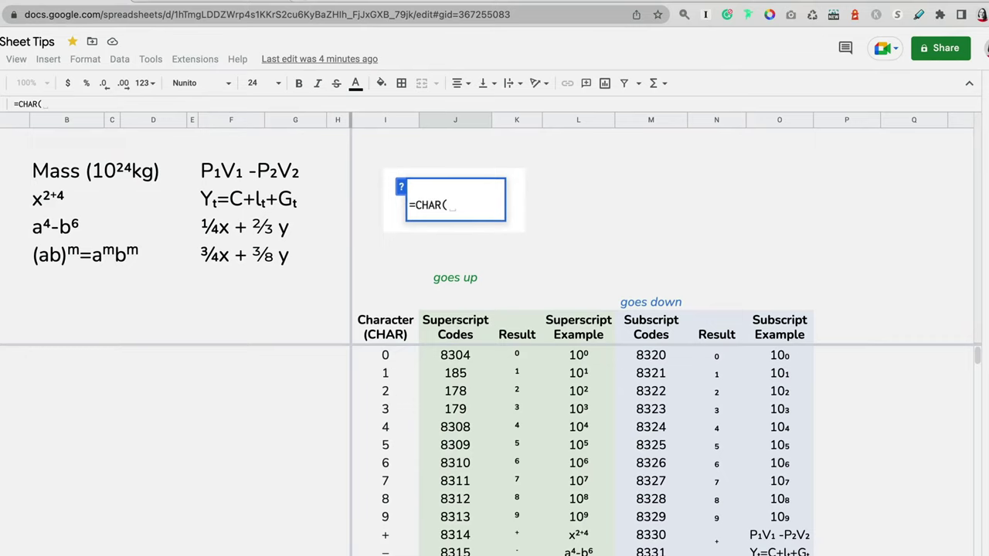
{"action": "key", "text": "ctrl+v"}
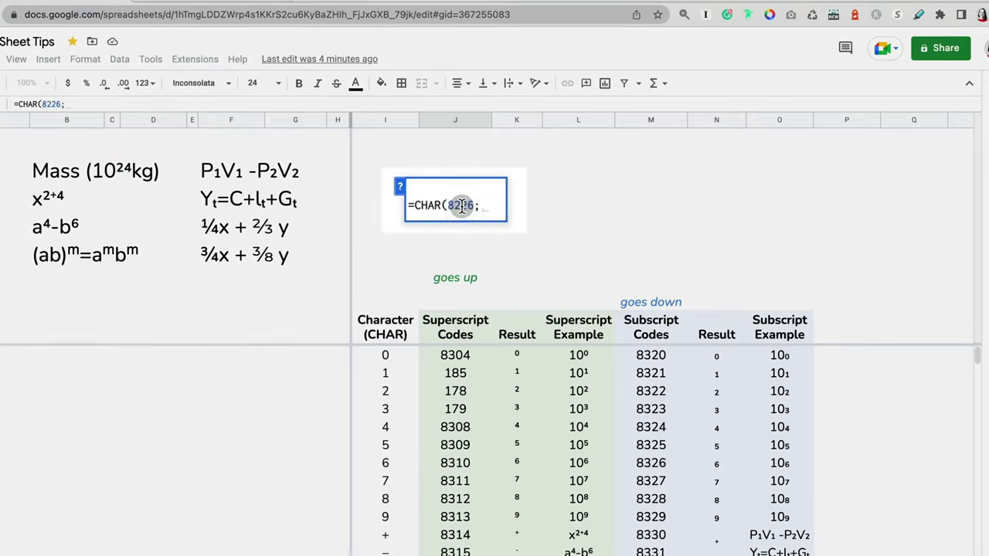
{"action": "key", "text": "BackSpace"}
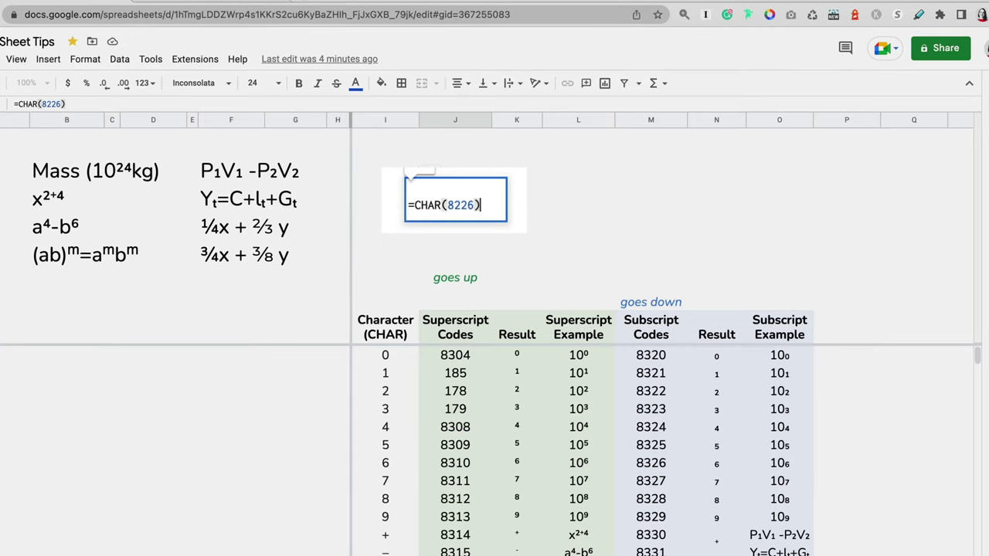
{"action": "key", "text": "Return"}
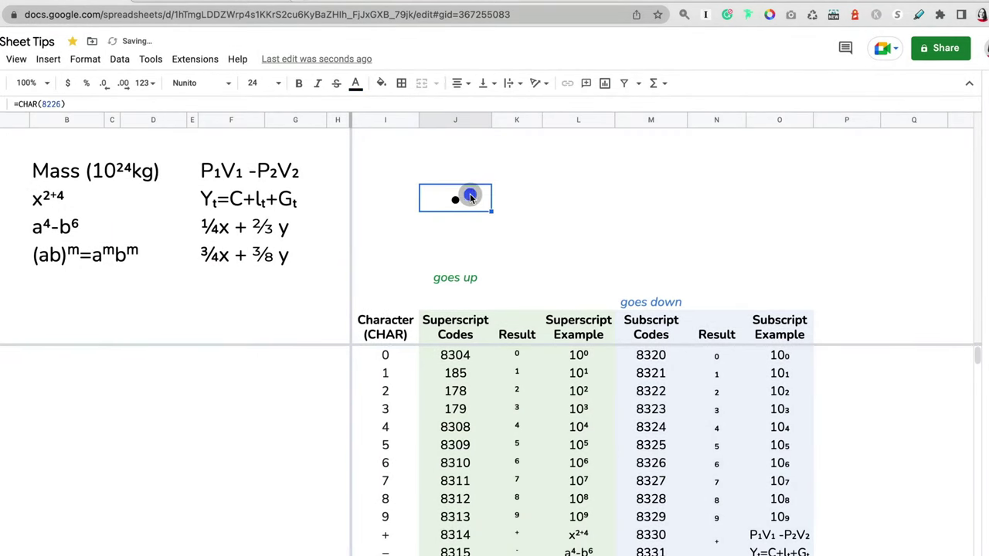
{"action": "left_click", "coordinate": [463, 223]}
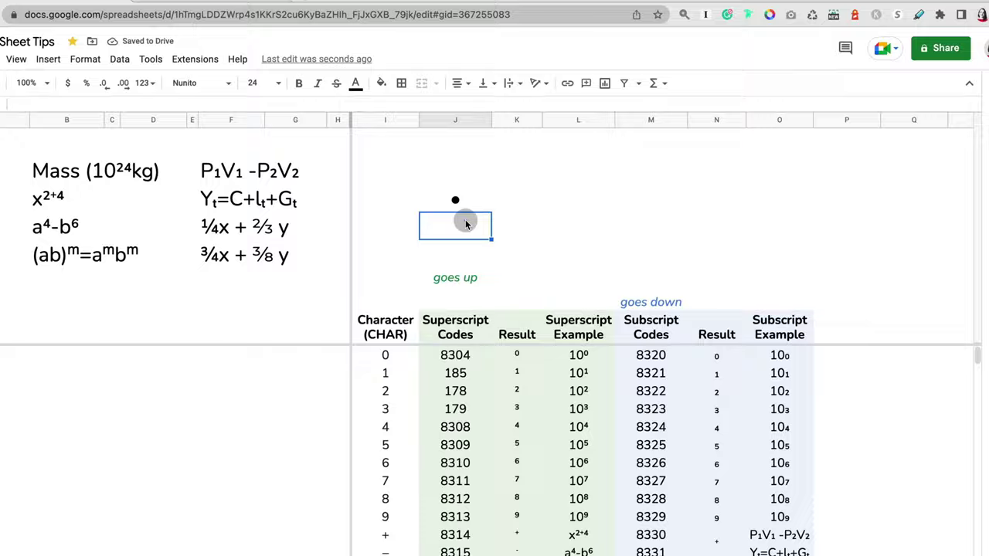
Search the Unicode Character Table for "cube", open the Cube Root page and look up the number in its HTML-code
{"action": "left_click", "coordinate": [627, 3]}
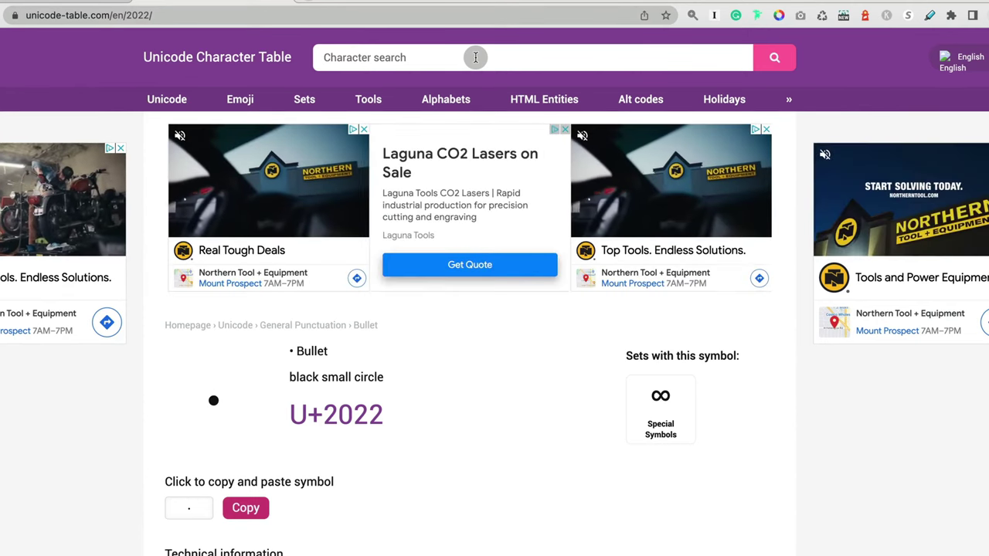
{"action": "left_click", "coordinate": [475, 57]}
{"action": "type", "text": "cube"}
{"action": "key", "text": "Return"}
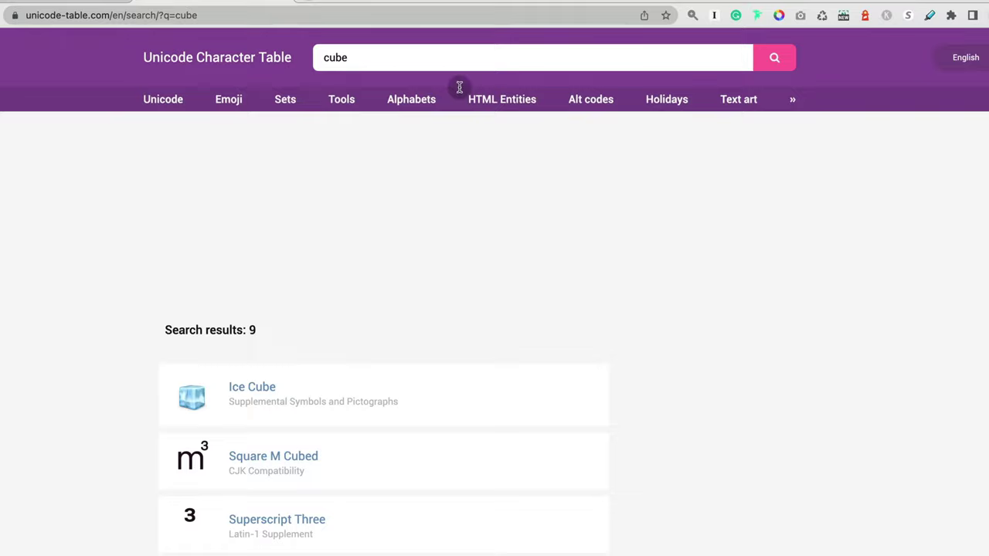
{"action": "scroll", "coordinate": [390, 371], "scroll_direction": "down", "scroll_amount": 2}
{"action": "left_click", "coordinate": [255, 455]}
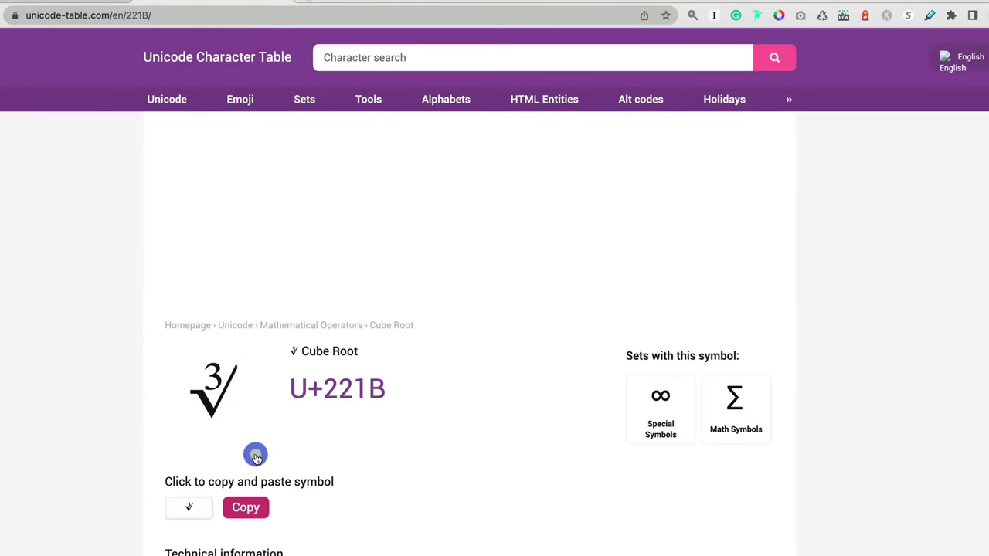
{"action": "scroll", "coordinate": [312, 394], "scroll_direction": "down", "scroll_amount": 2}
{"action": "double_click", "coordinate": [251, 469]}
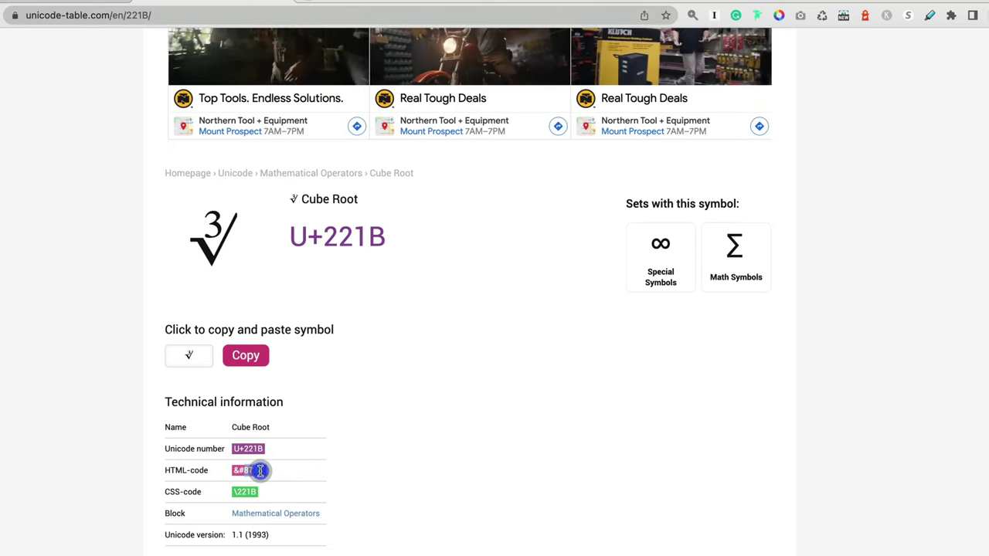
Return to the spreadsheet, enter =char(8731) in J5 for the cube root symbol and clear the cell again
{"action": "left_click", "coordinate": [210, 6]}
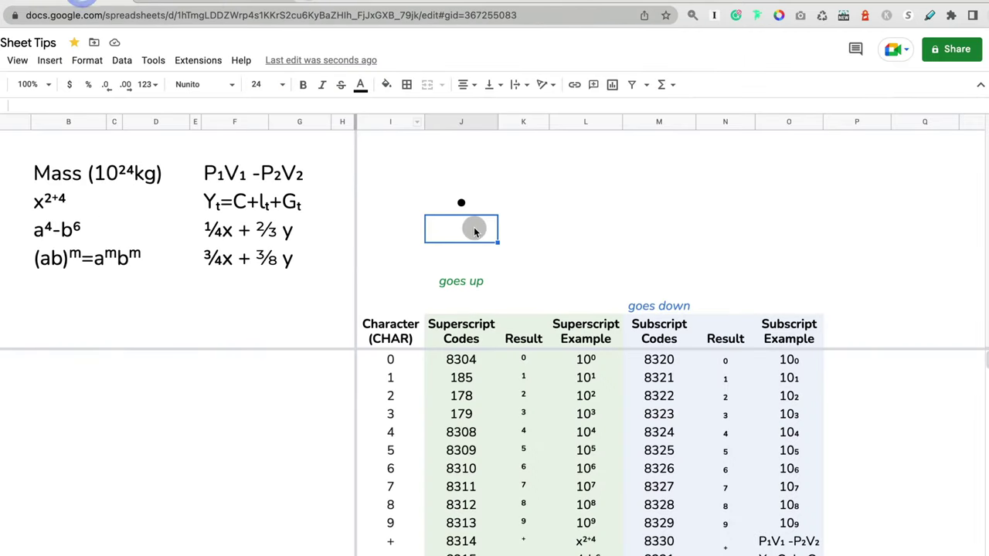
{"action": "type", "text": "=char"}
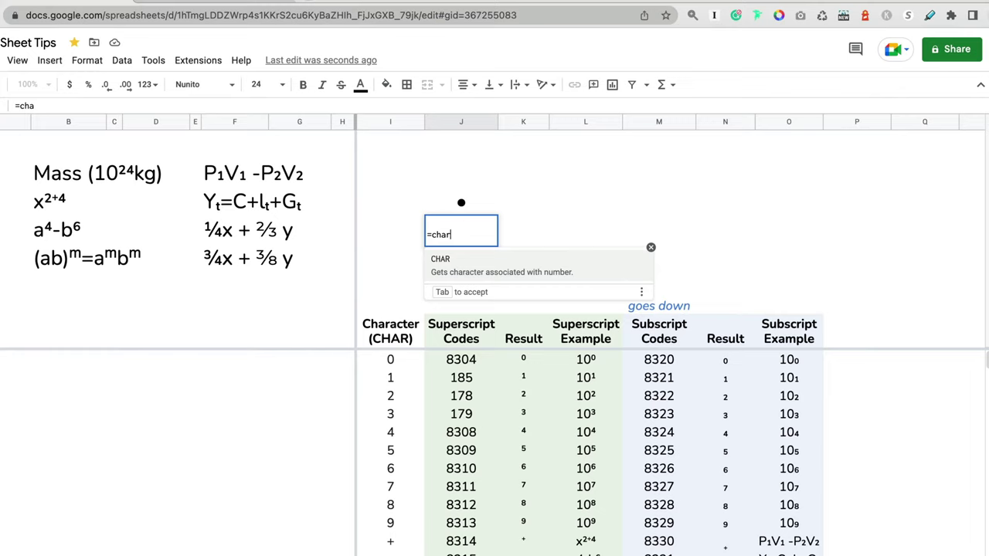
{"action": "type", "text": "(8731"}
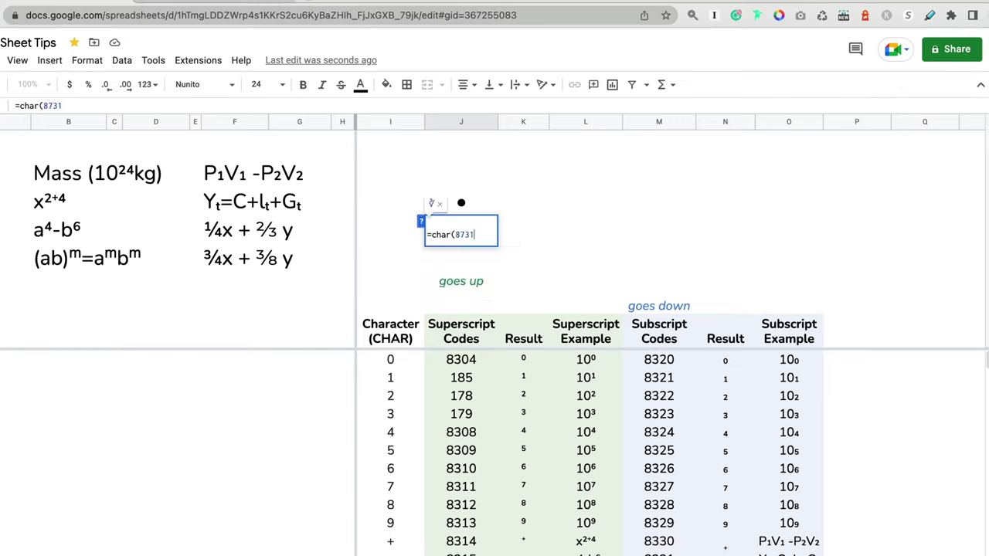
{"action": "type", "text": ")"}
{"action": "key", "text": "Return"}
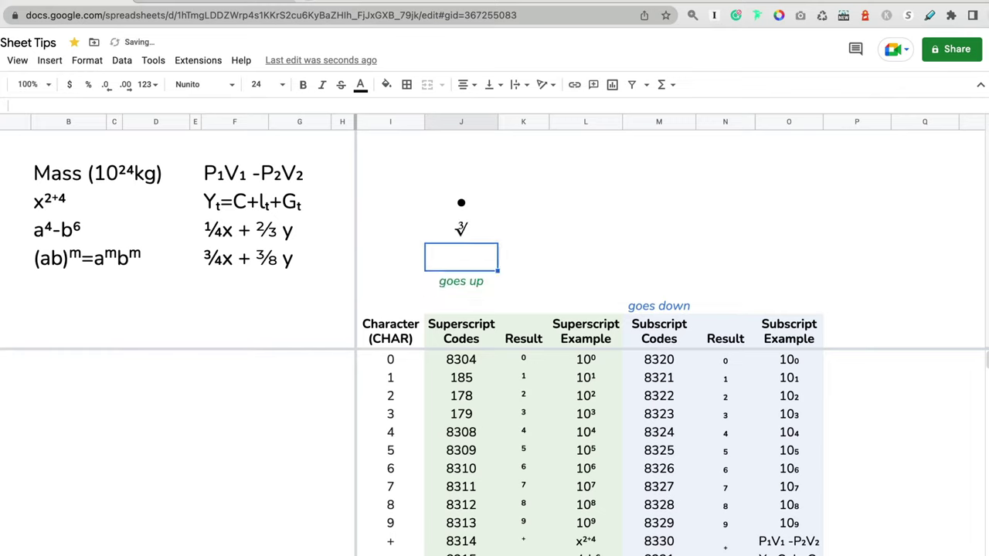
{"action": "left_click", "coordinate": [474, 236]}
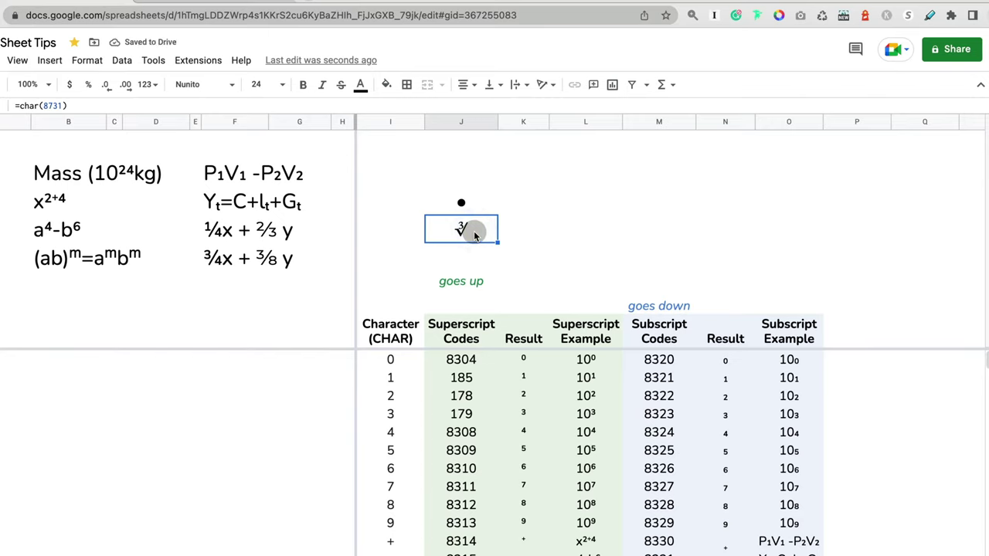
{"action": "key", "text": "Delete"}
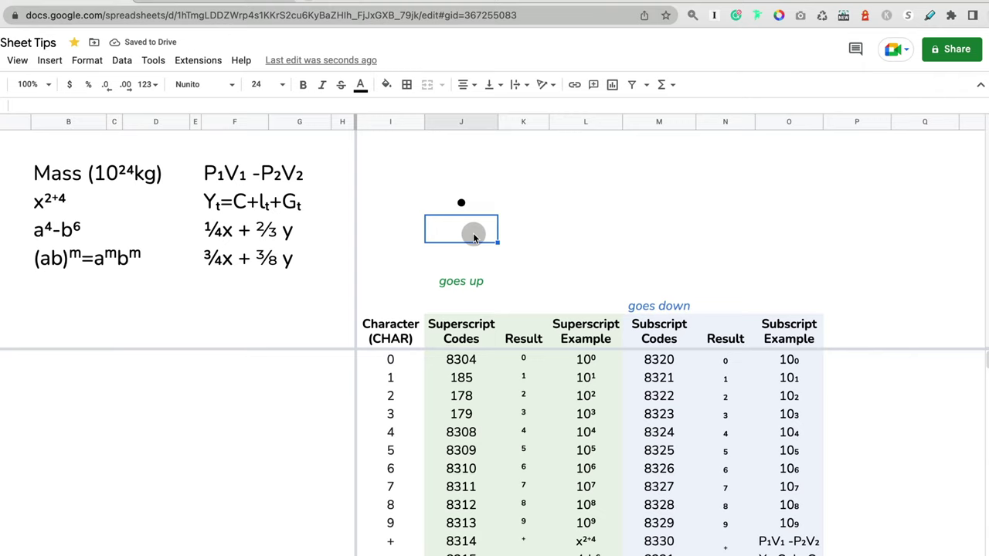
Examine the formulas behind the superscript expression in B4 and the subscript expression in F4
{"action": "left_click", "coordinate": [65, 198]}
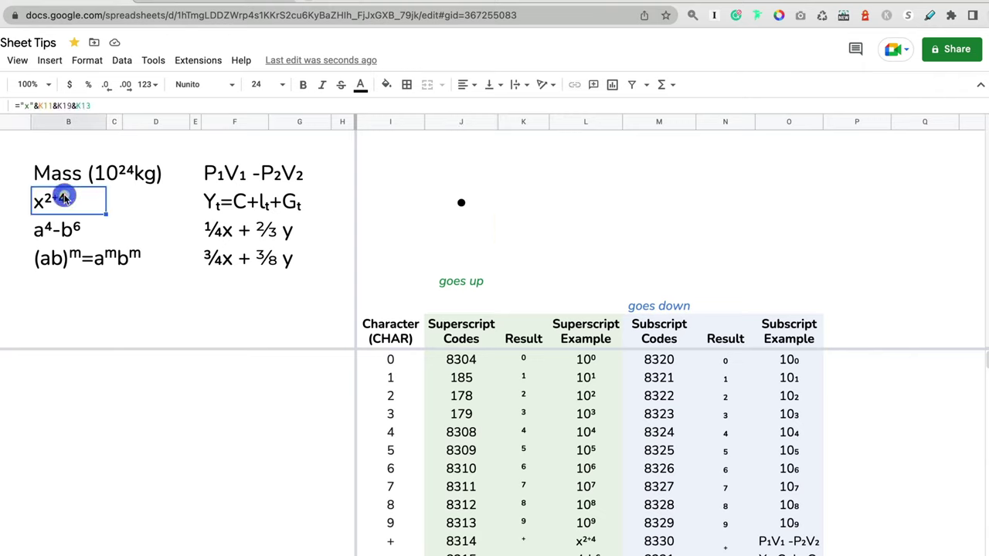
{"action": "left_click", "coordinate": [237, 207]}
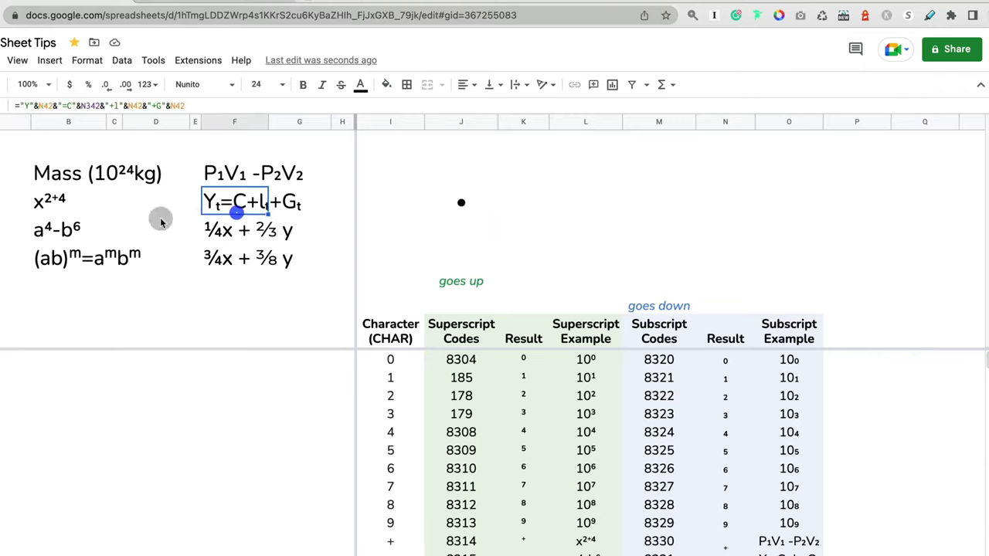
{"action": "left_click", "coordinate": [58, 204]}
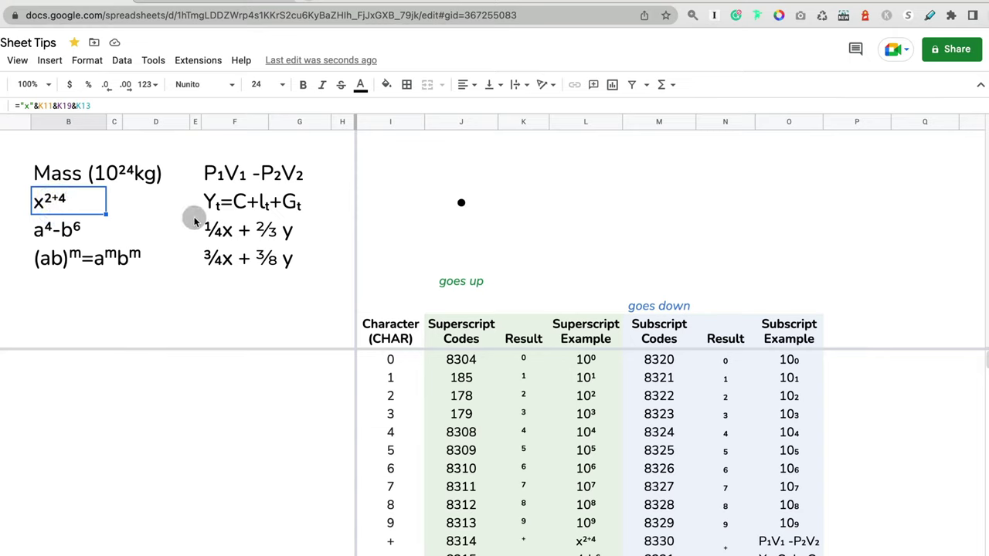
{"action": "left_click", "coordinate": [226, 212]}
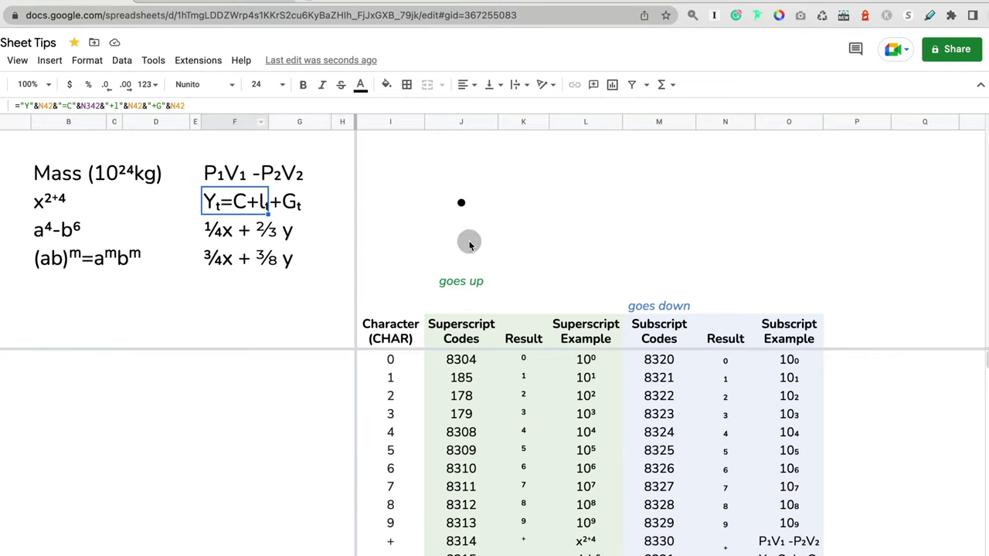
Enter =char(178)&" "&char(8322) in J5 to combine a superscript 2 and a subscript 2 from their codes
{"action": "left_click", "coordinate": [469, 245]}
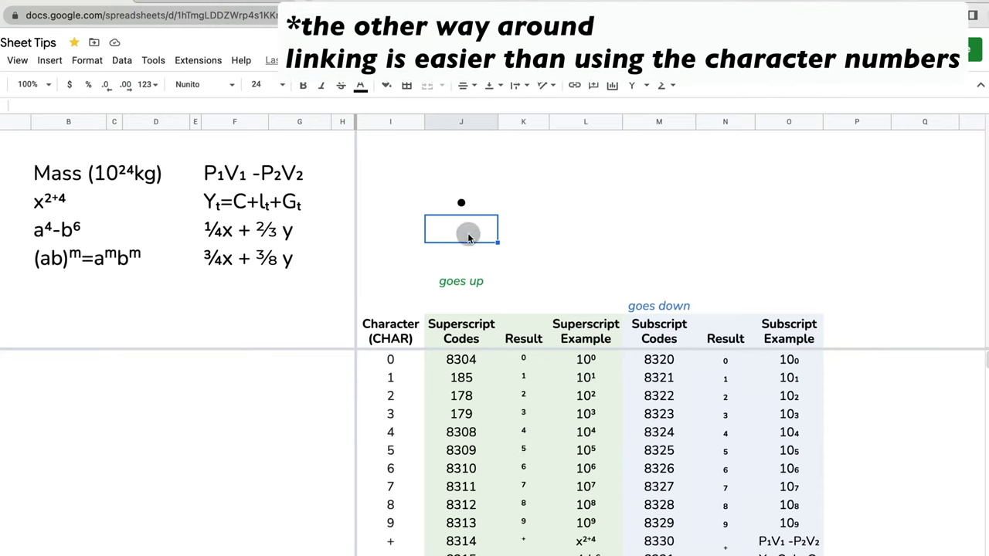
{"action": "type", "text": "="}
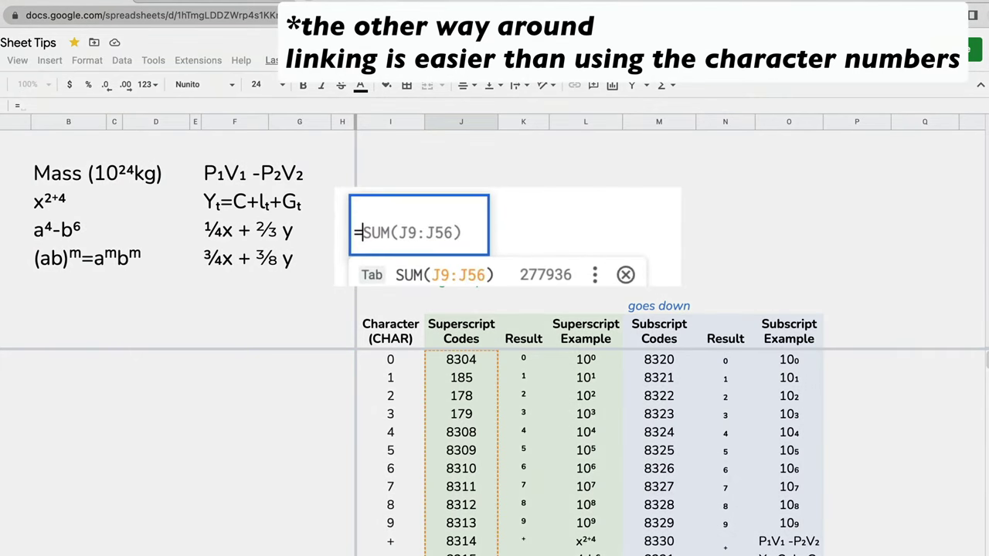
{"action": "type", "text": "char("}
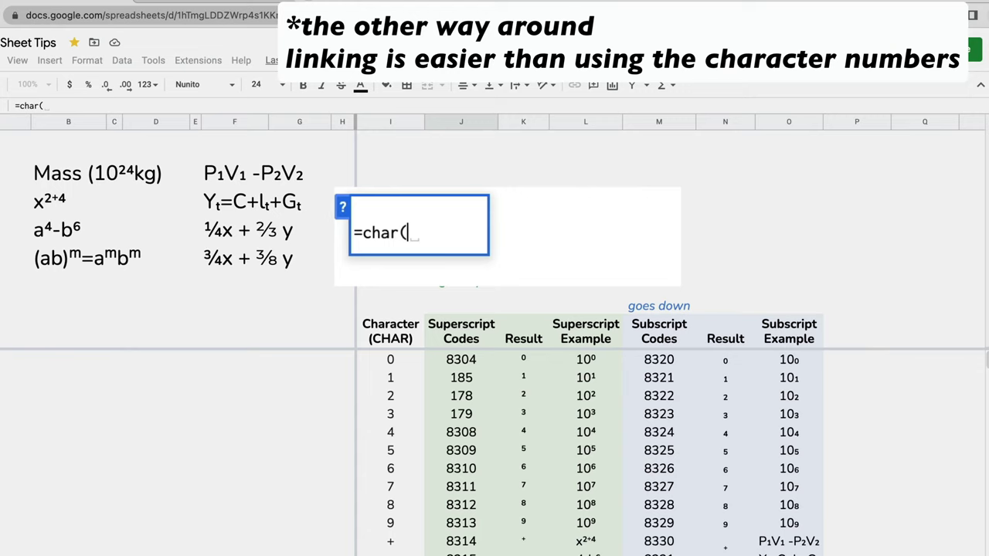
{"action": "type", "text": "178)&"}
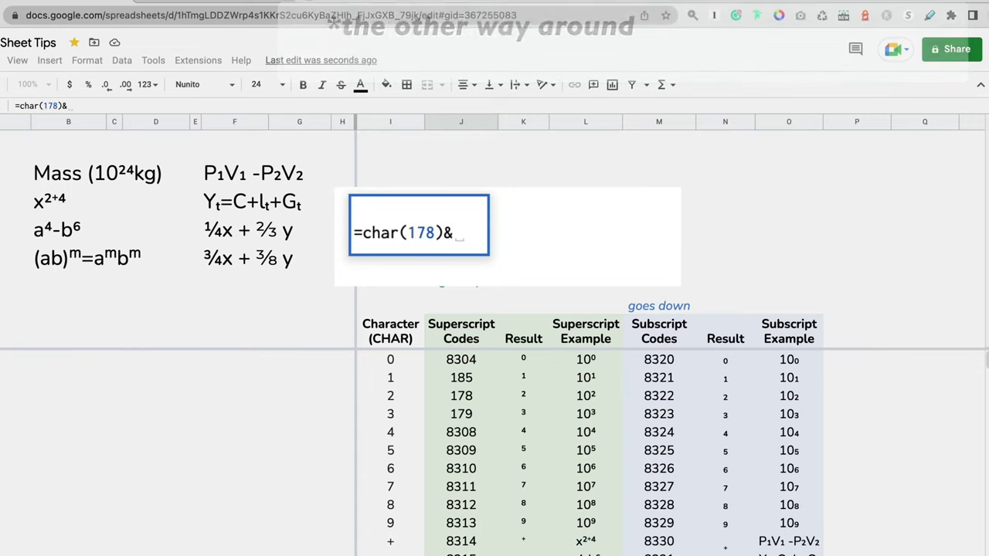
{"action": "type", "text": "\" \""}
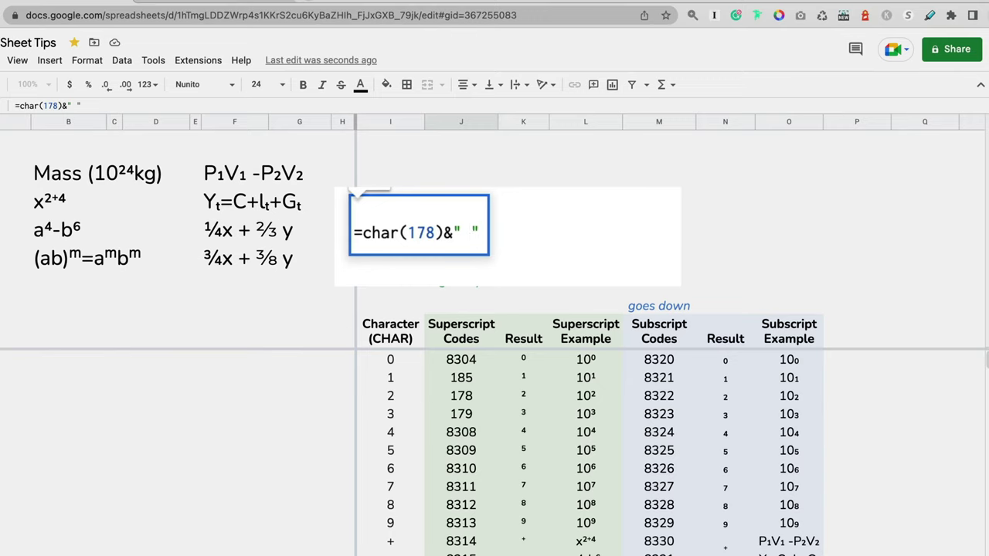
{"action": "type", "text": "&"}
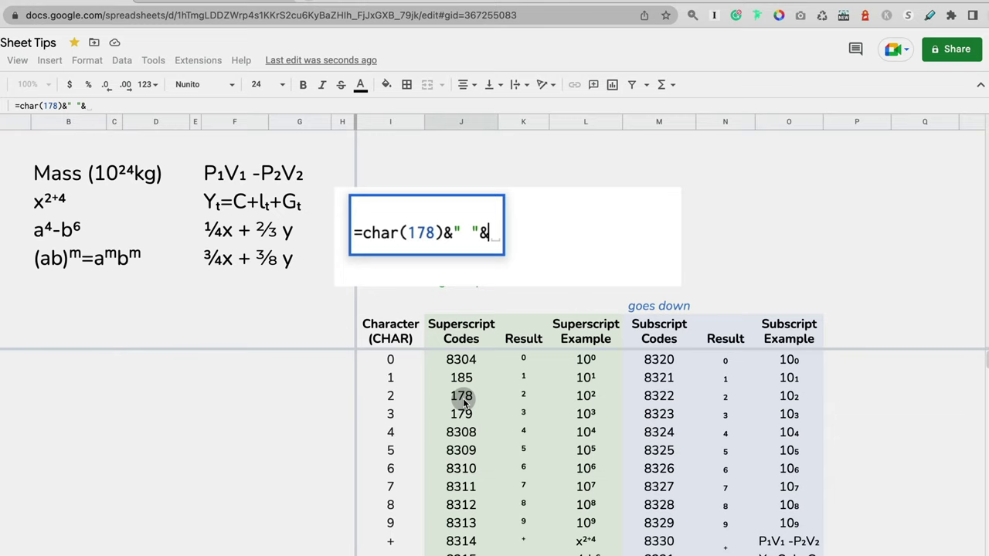
{"action": "type", "text": "char"}
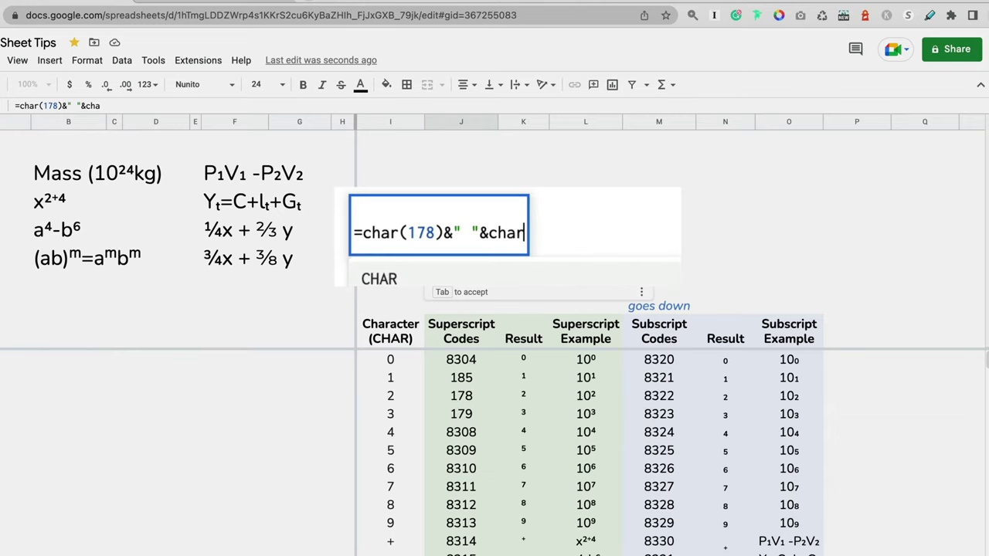
{"action": "type", "text": "(8322"}
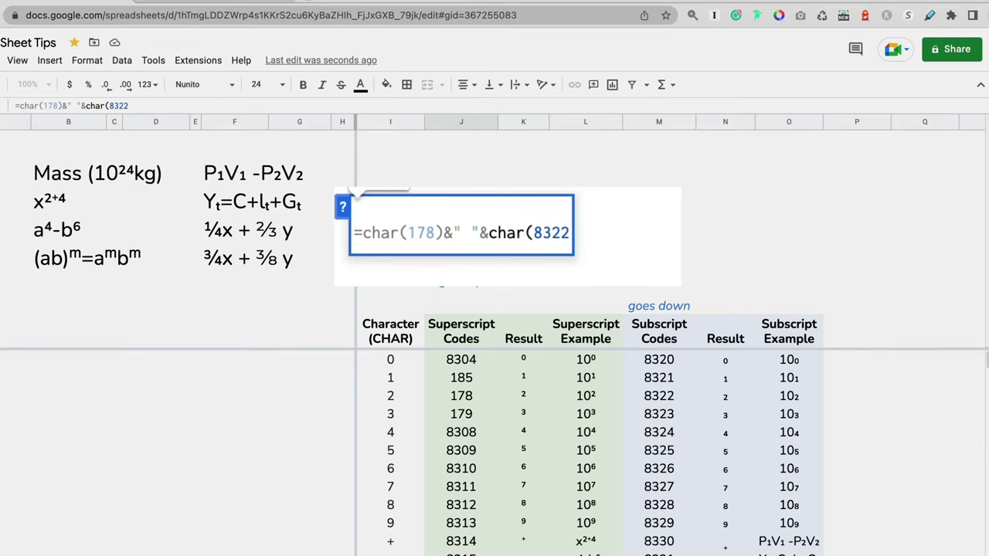
{"action": "type", "text": ")"}
{"action": "key", "text": "Return"}
{"action": "left_click", "coordinate": [476, 225]}
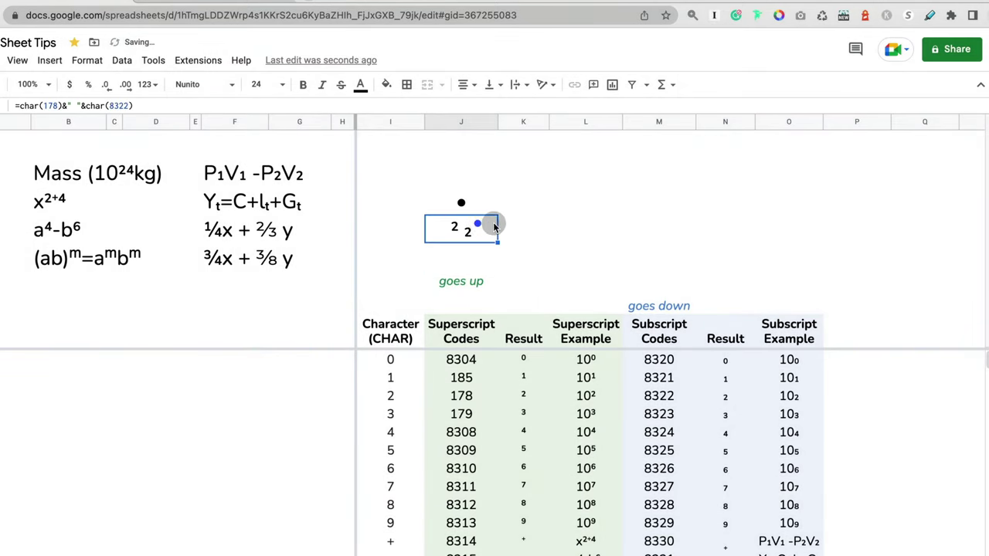
{"action": "left_click", "coordinate": [526, 222]}
{"action": "left_click", "coordinate": [476, 228]}
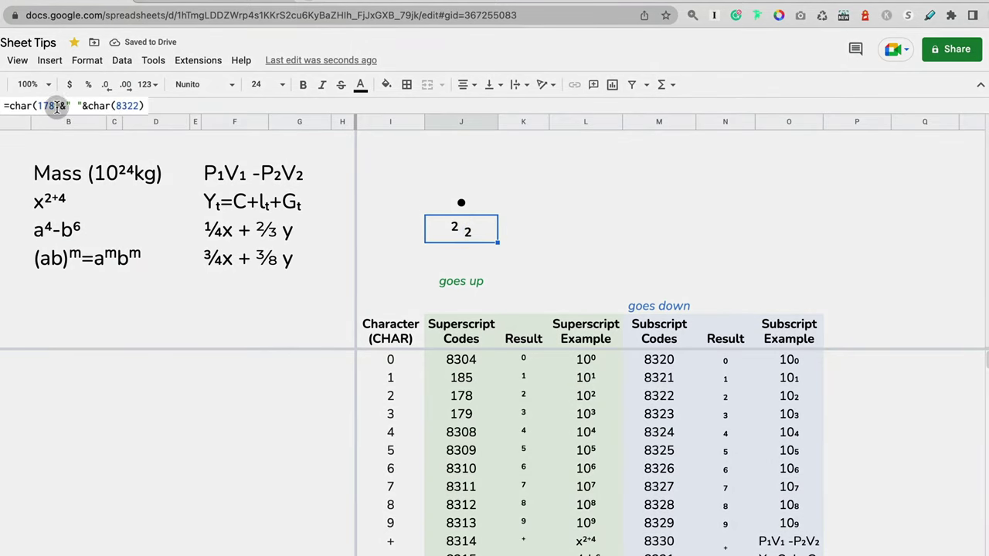
Enter =K11&" "&N11 in K5 to build the superscript and subscript 2 by linking to the Result cells
{"action": "left_click", "coordinate": [516, 231]}
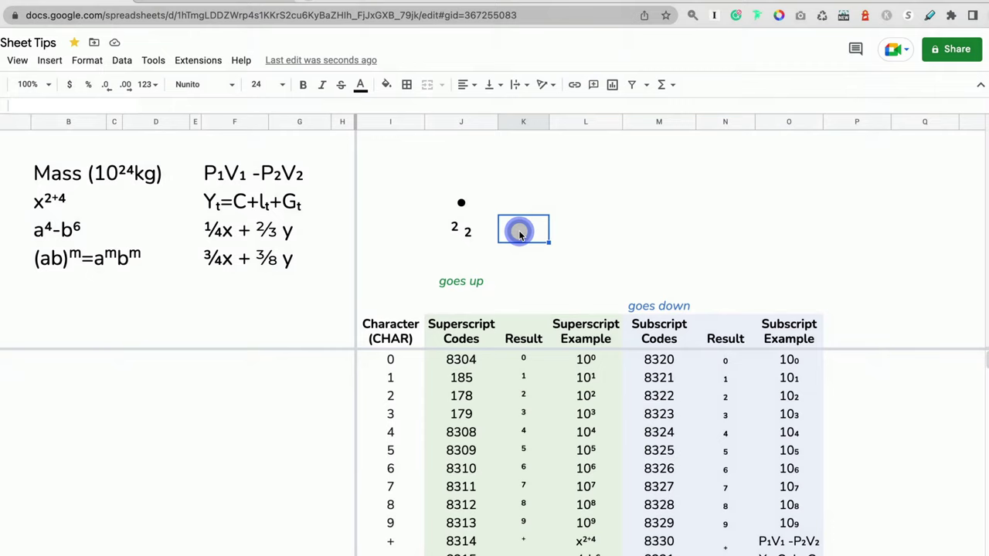
{"action": "type", "text": "="}
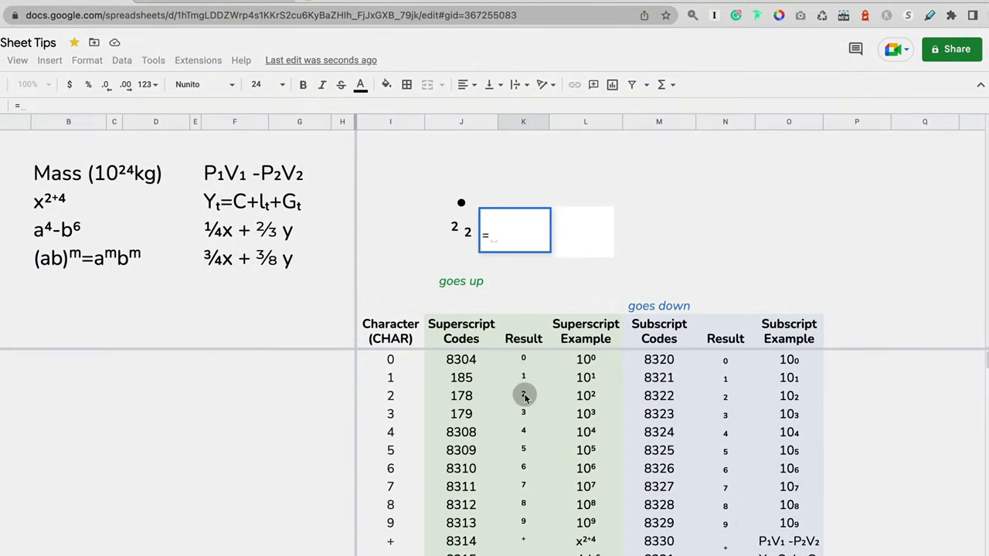
{"action": "left_click", "coordinate": [523, 394]}
{"action": "type", "text": "&"}
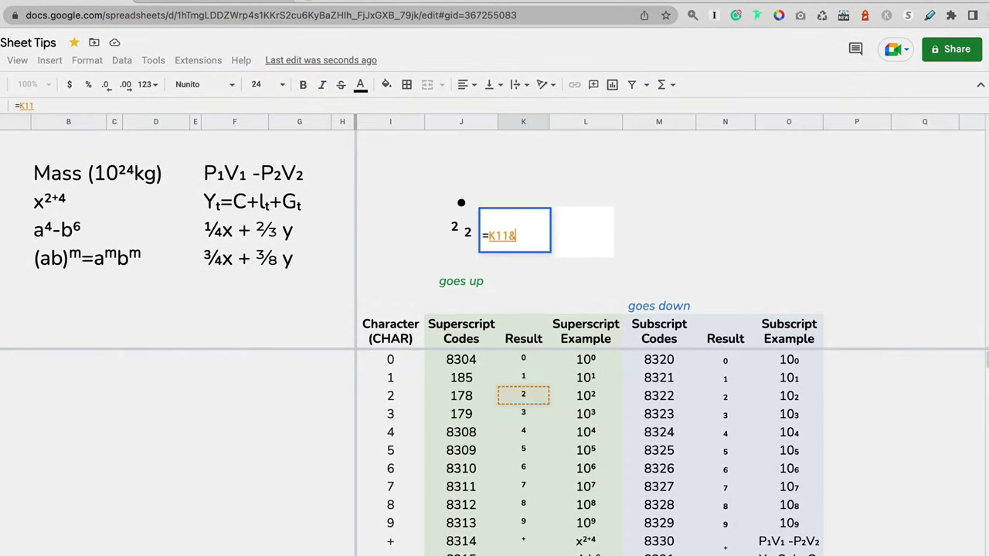
{"action": "type", "text": "\" \""}
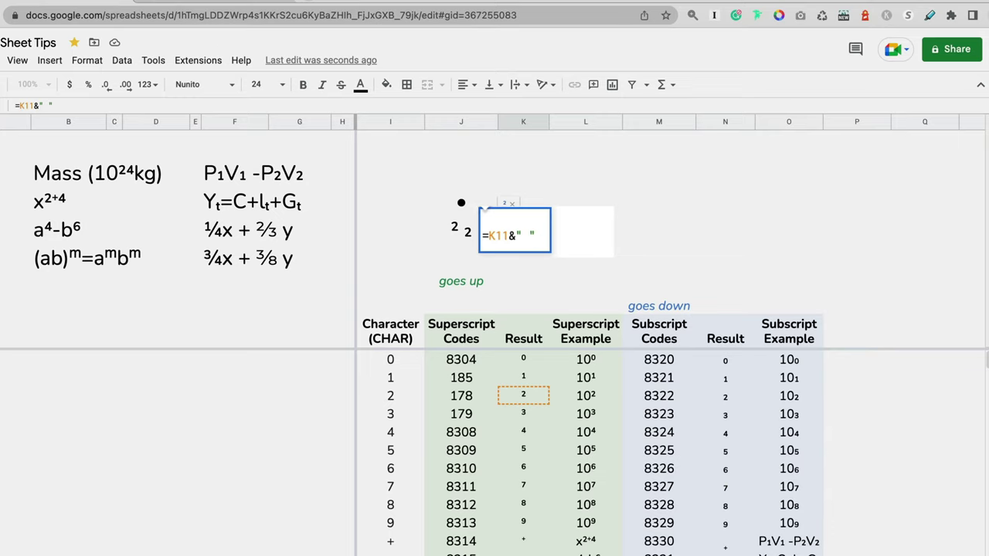
{"action": "type", "text": "&"}
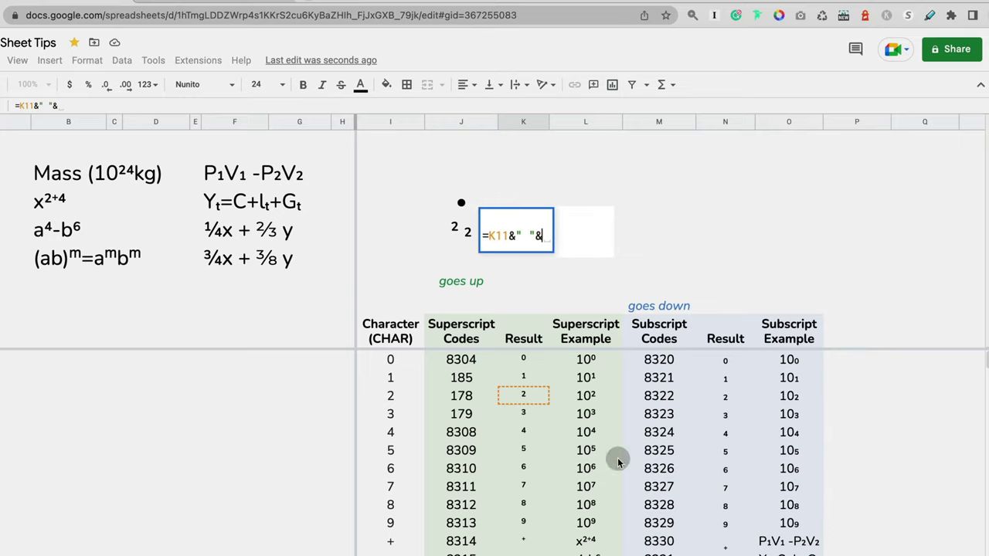
{"action": "left_click", "coordinate": [727, 398]}
{"action": "key", "text": "Return"}
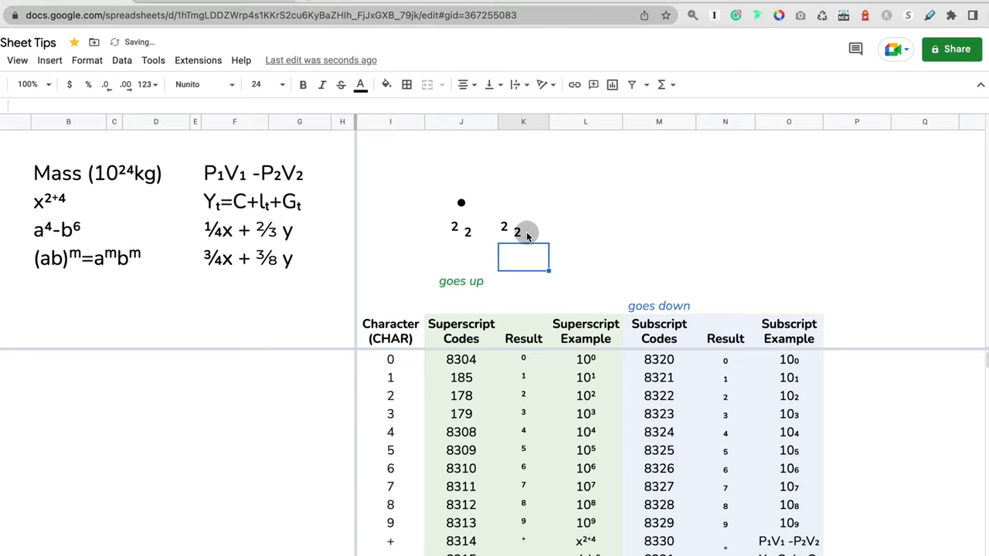
{"action": "left_click", "coordinate": [511, 228]}
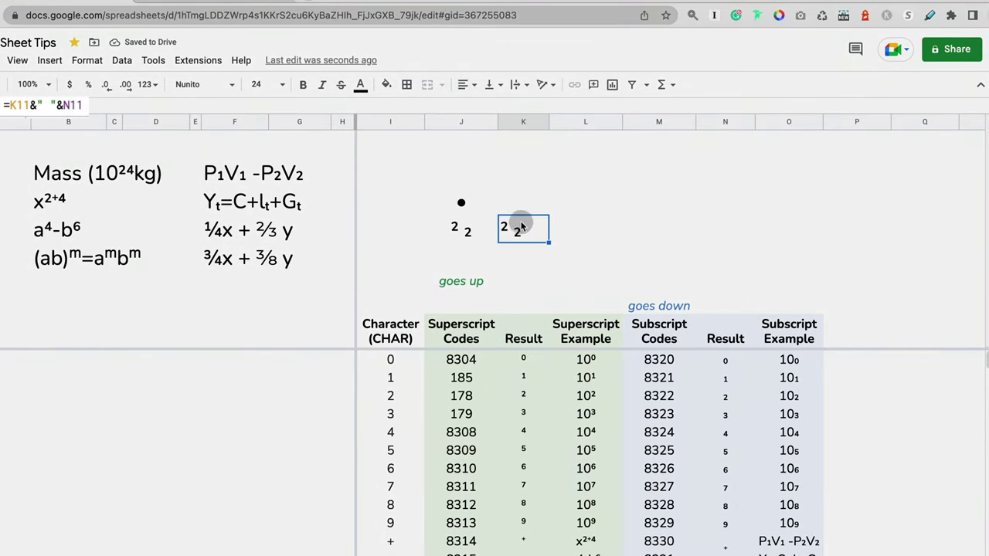
Clear the two example formulas in J5 and K5
{"action": "left_click", "coordinate": [459, 230]}
{"action": "left_click", "coordinate": [516, 237], "text": "shift"}
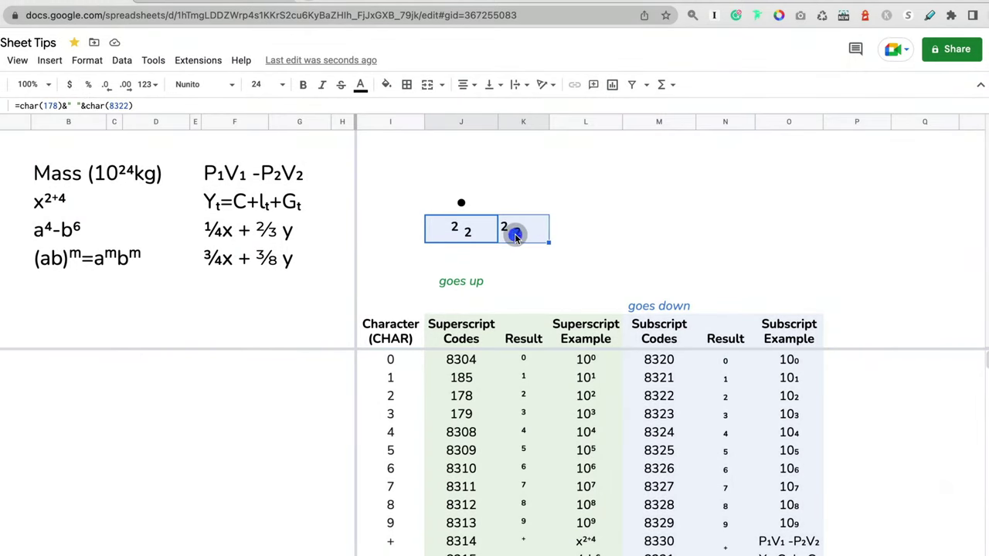
{"action": "key", "text": "Delete"}
Enter ="x"&K11&K19&K13 in J5 to write x with the superscript 2+4, linking to the superscript Result cells
{"action": "left_click", "coordinate": [448, 227]}
{"action": "left_click", "coordinate": [447, 229]}
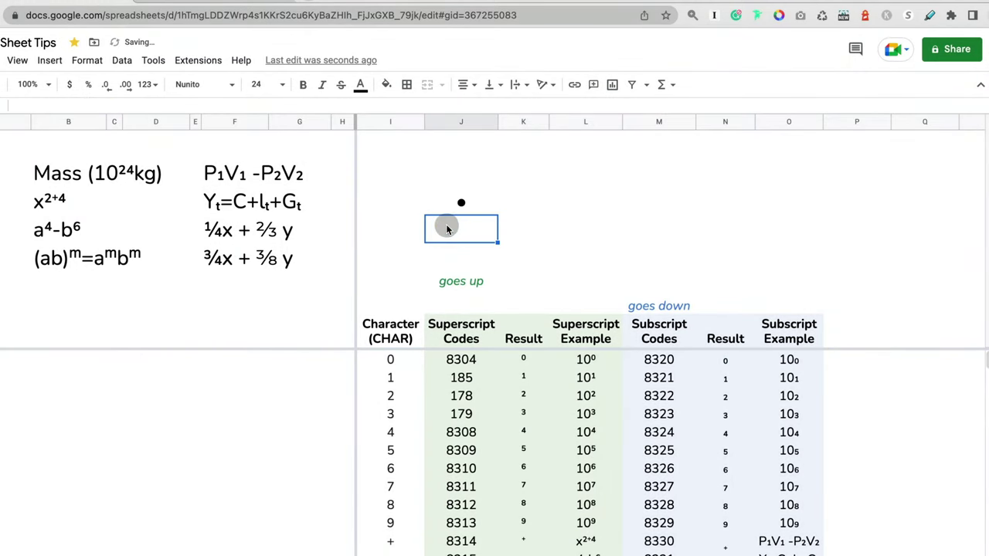
{"action": "type", "text": "="}
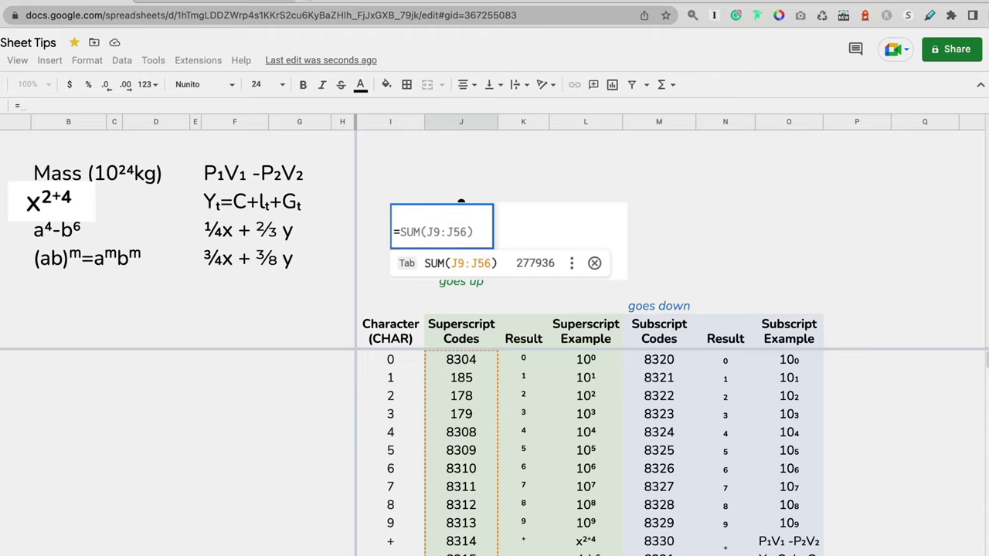
{"action": "type", "text": "\""}
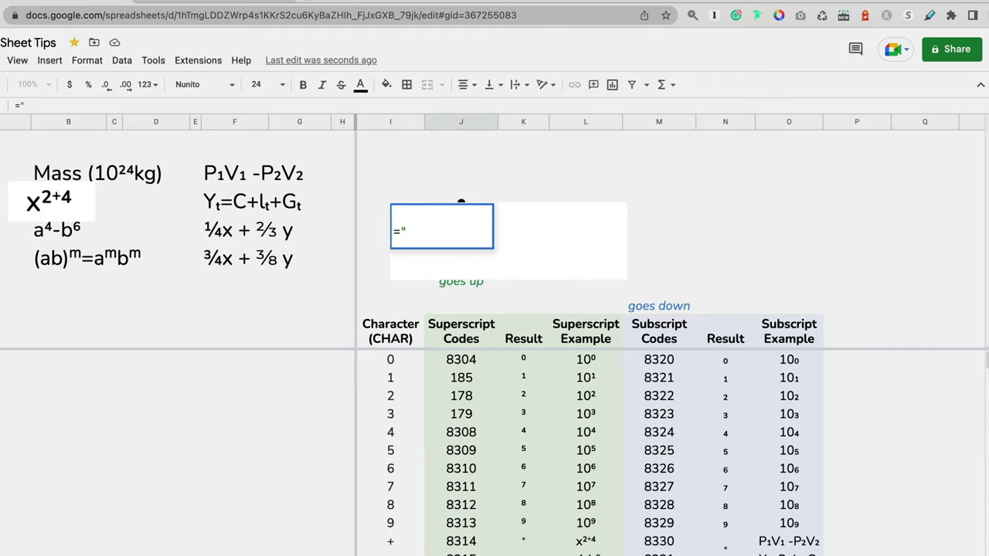
{"action": "type", "text": "x\"&"}
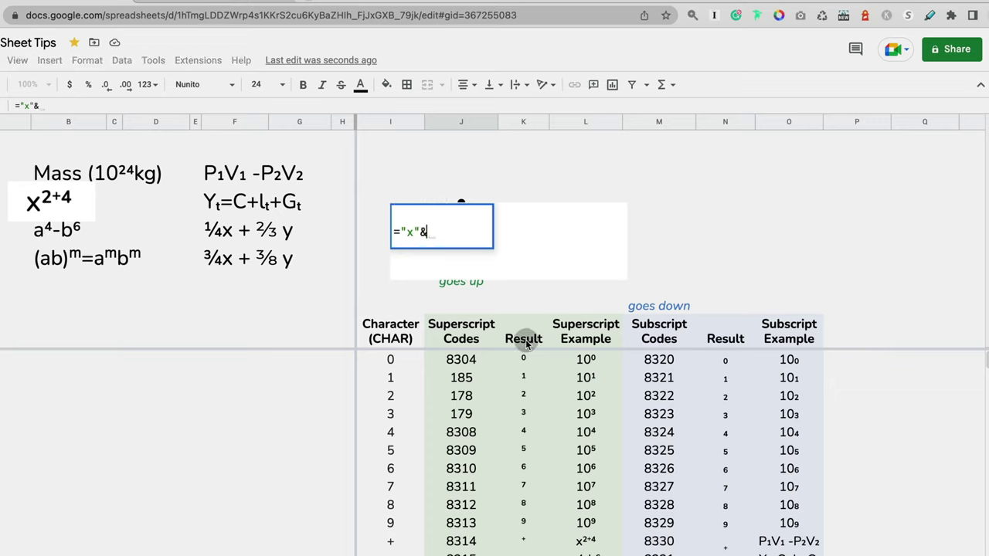
{"action": "left_click", "coordinate": [525, 395]}
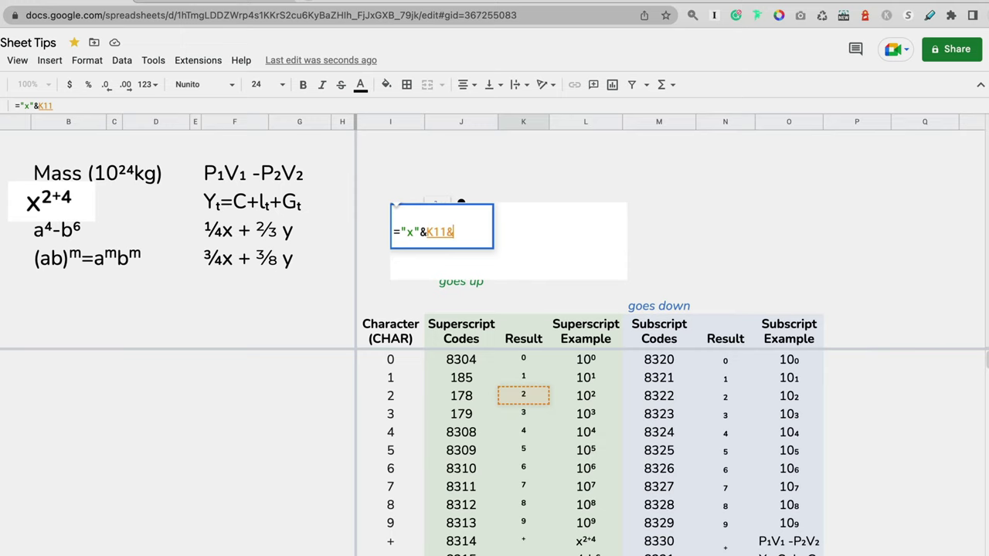
{"action": "type", "text": "&"}
{"action": "scroll", "coordinate": [531, 503], "scroll_direction": "down", "scroll_amount": 1}
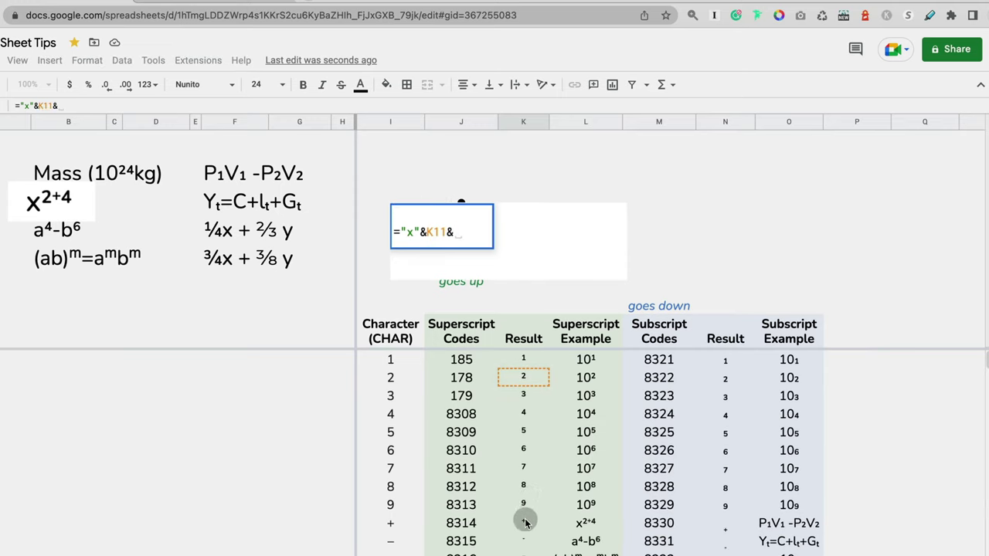
{"action": "left_click", "coordinate": [523, 523]}
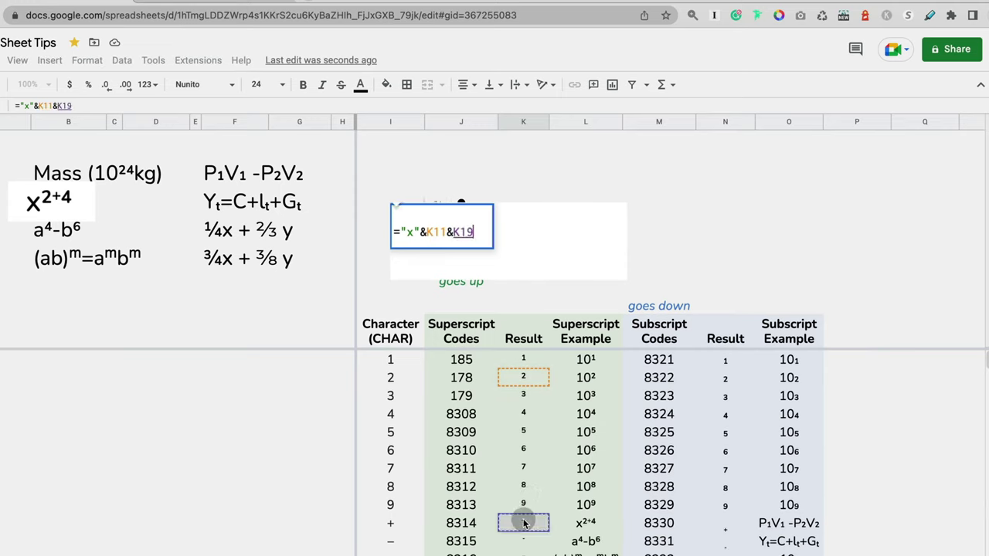
{"action": "type", "text": "&"}
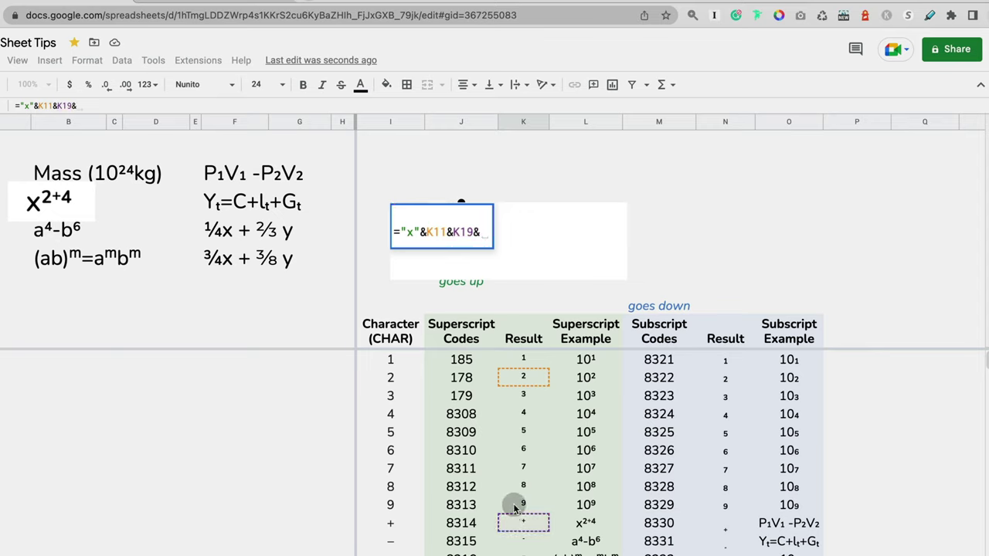
{"action": "left_click", "coordinate": [522, 414]}
{"action": "key", "text": "Return"}
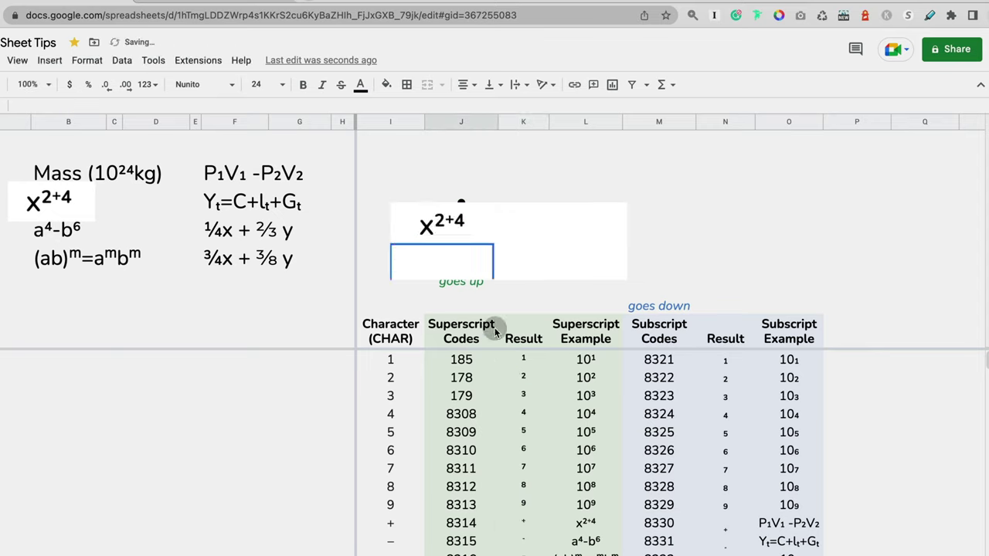
{"action": "left_click", "coordinate": [452, 222]}
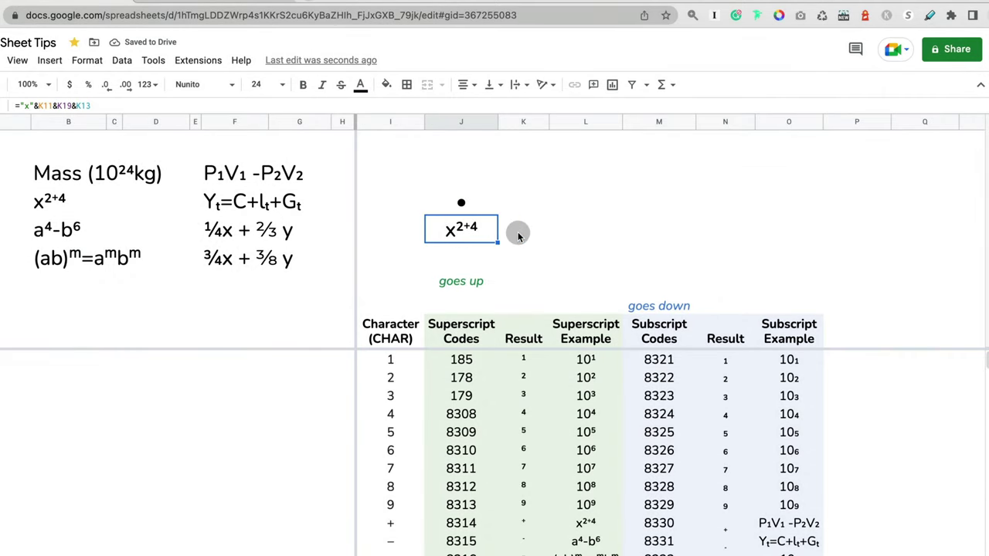
Enter ="Y"&N42 in K5 to write Y with a subscript t, linking to the subscript t's Result cell
{"action": "left_click", "coordinate": [525, 235]}
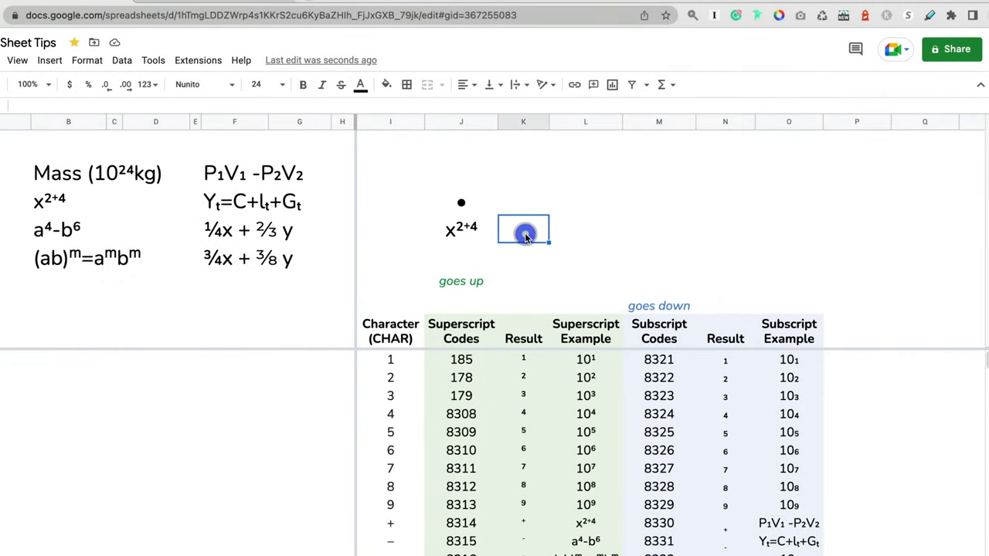
{"action": "left_click", "coordinate": [222, 202]}
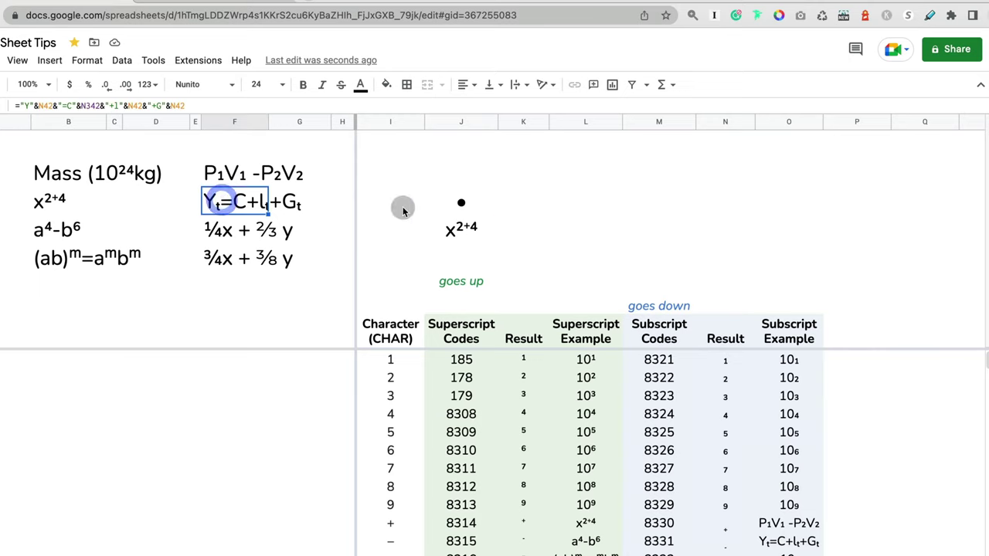
{"action": "left_click", "coordinate": [526, 235]}
{"action": "type", "text": "=\""}
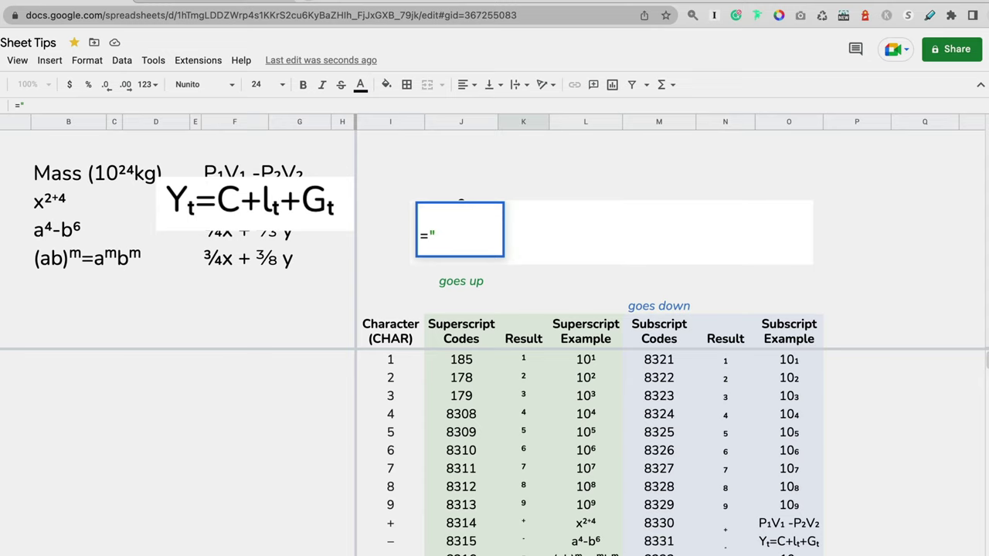
{"action": "type", "text": "Y\"&"}
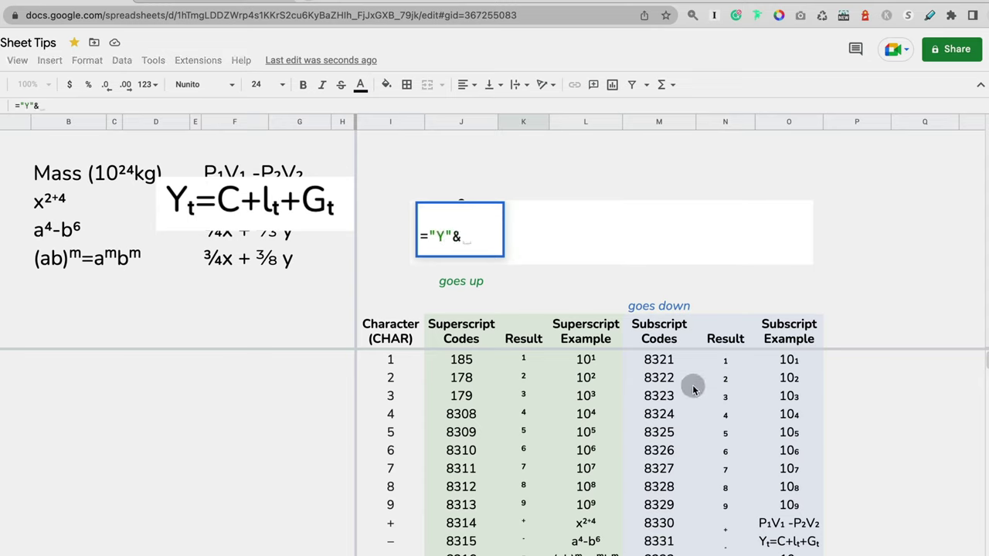
{"action": "scroll", "coordinate": [728, 492], "scroll_direction": "down", "scroll_amount": 5}
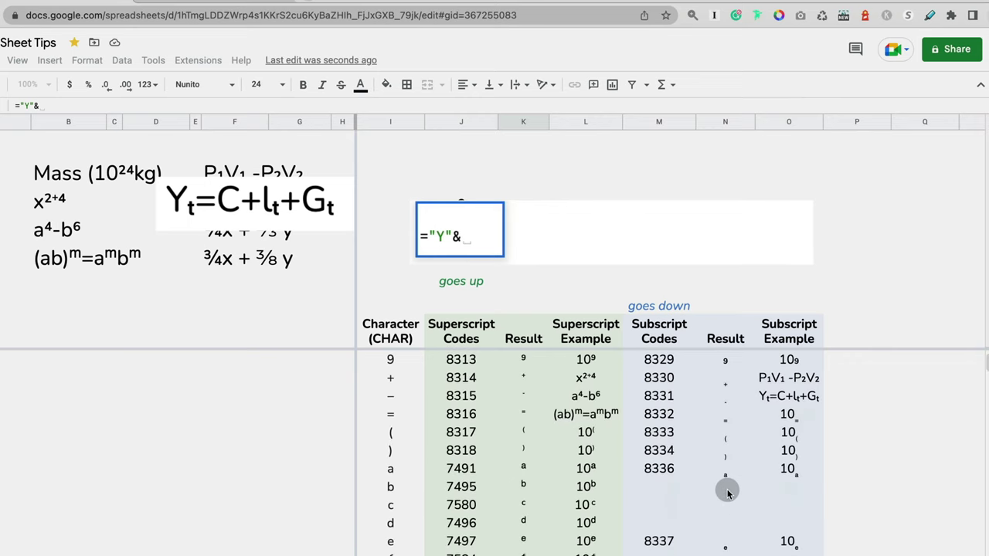
{"action": "scroll", "coordinate": [727, 491], "scroll_direction": "down", "scroll_amount": 3}
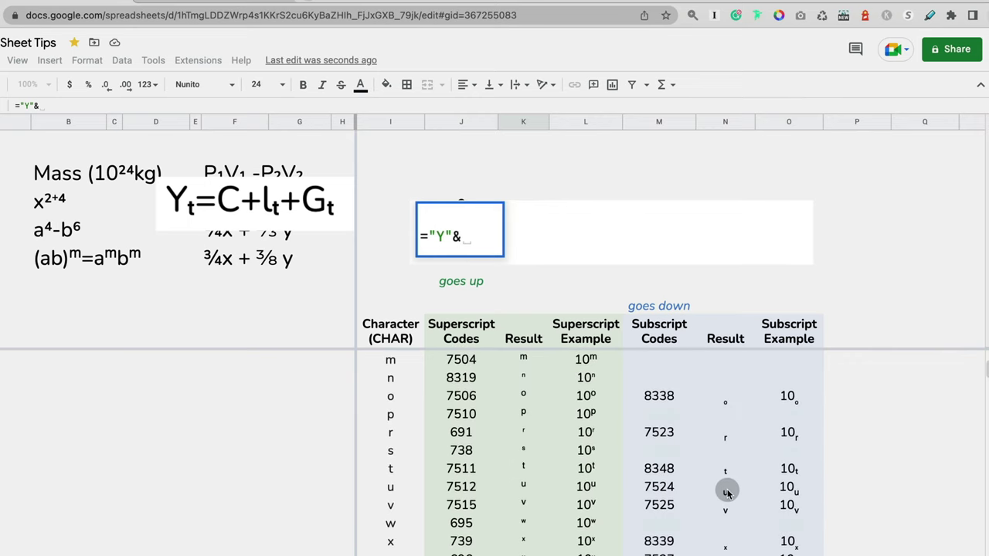
{"action": "left_click", "coordinate": [727, 471]}
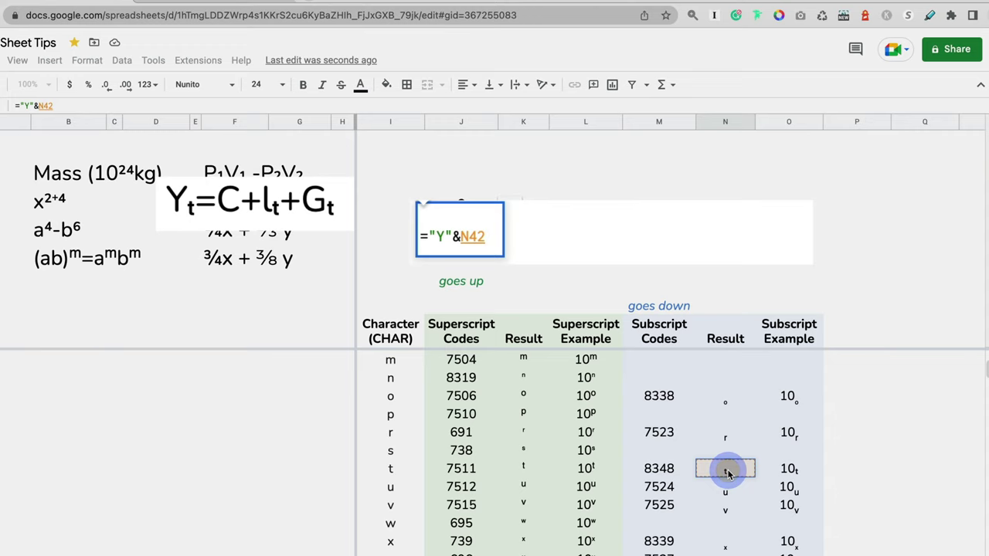
{"action": "key", "text": "Return"}
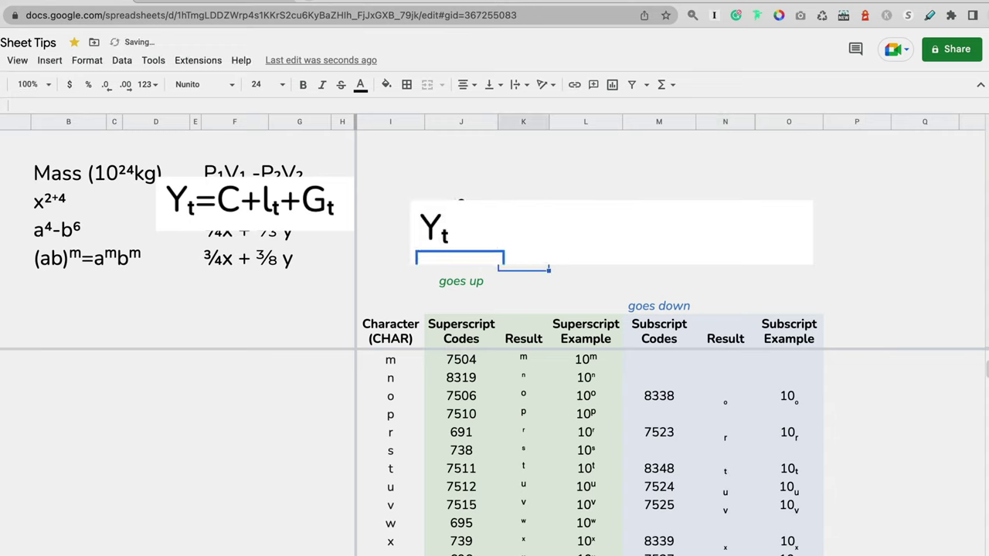
Extend the K5 formula with &"=C+l"&N42 to add =C+l followed by the linked subscript t
{"action": "left_click", "coordinate": [451, 230]}
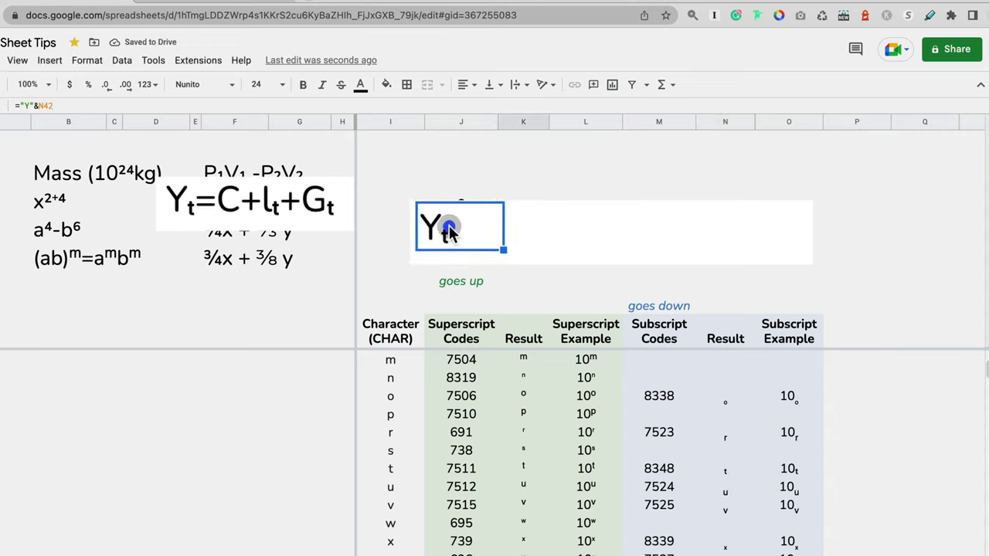
{"action": "left_click", "coordinate": [361, 101]}
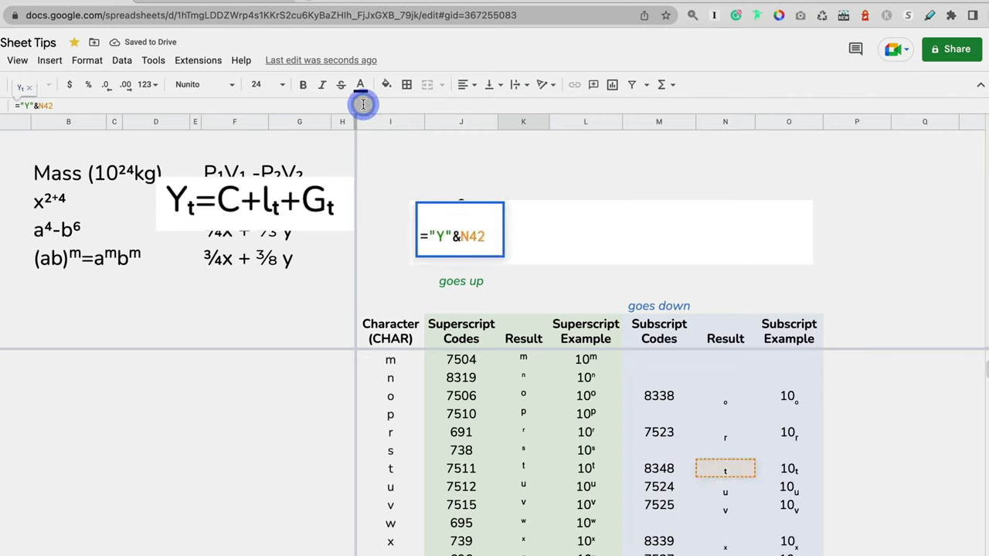
{"action": "type", "text": "&"}
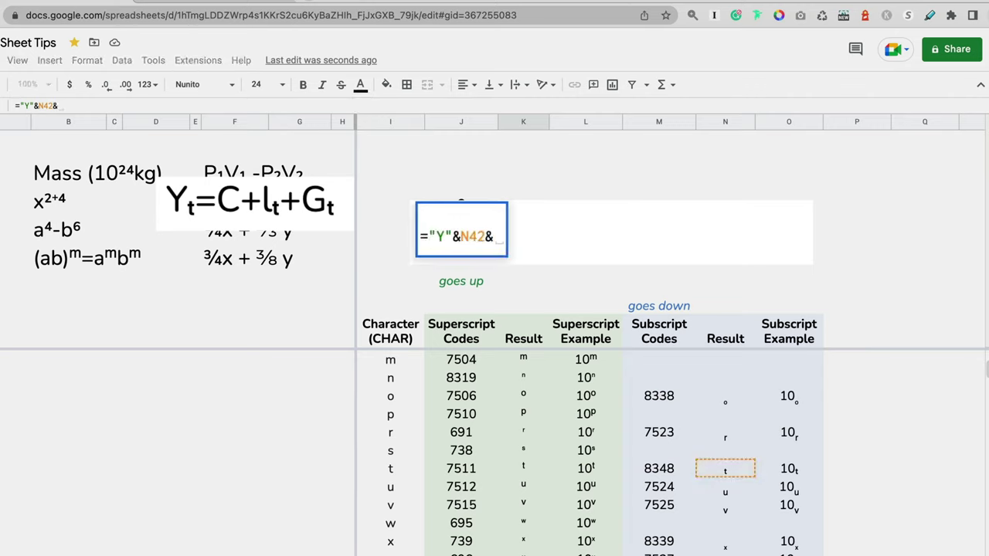
{"action": "type", "text": "\"="}
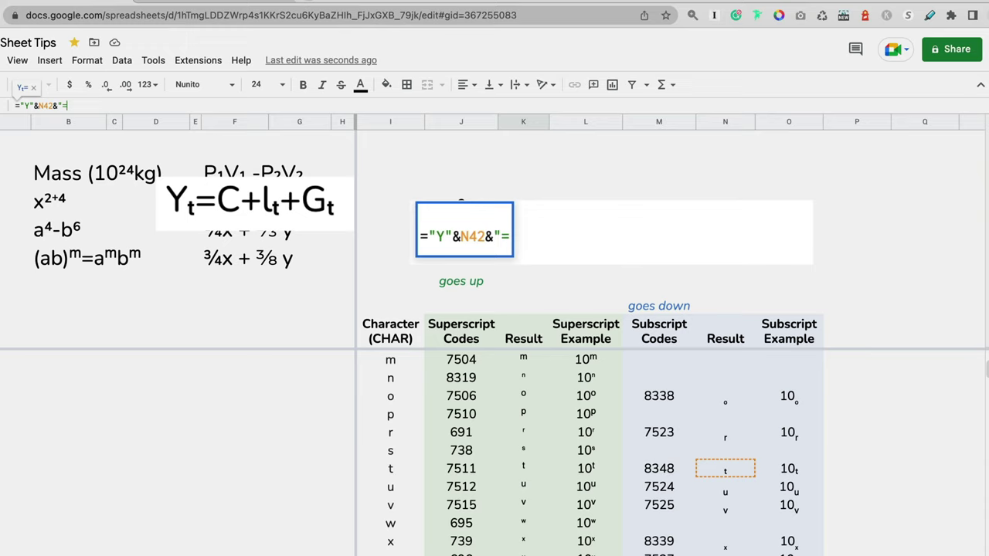
{"action": "type", "text": "C"}
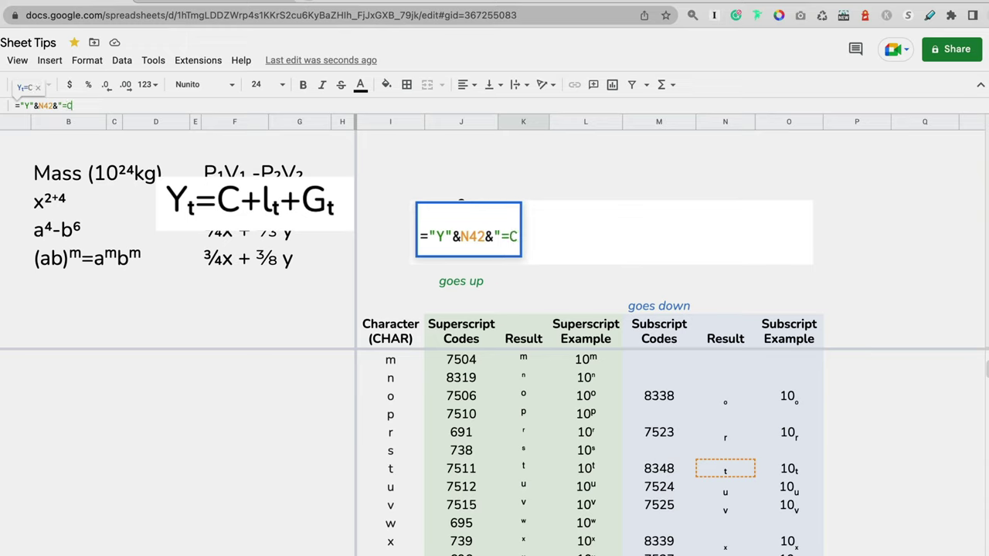
{"action": "type", "text": "+l\""}
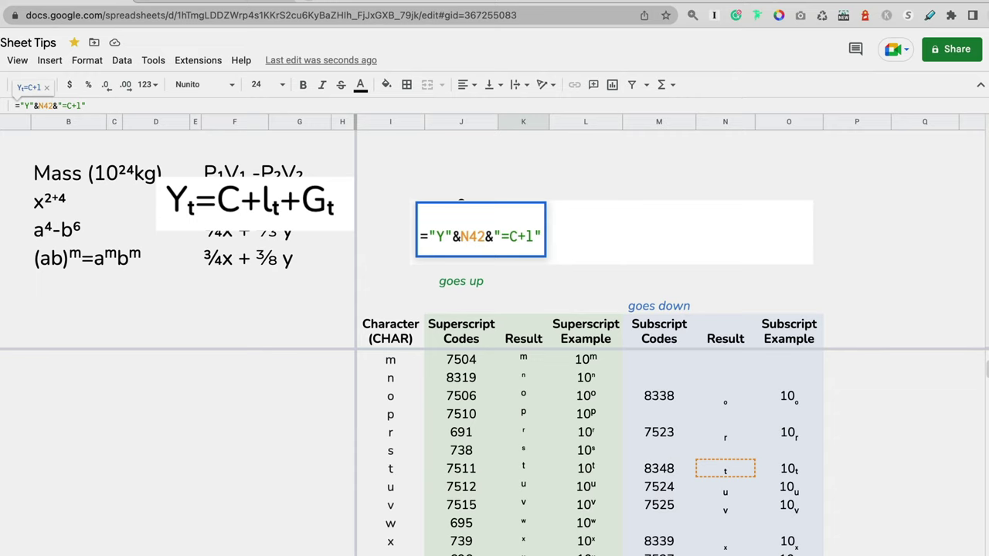
{"action": "type", "text": "&"}
{"action": "left_click", "coordinate": [738, 470]}
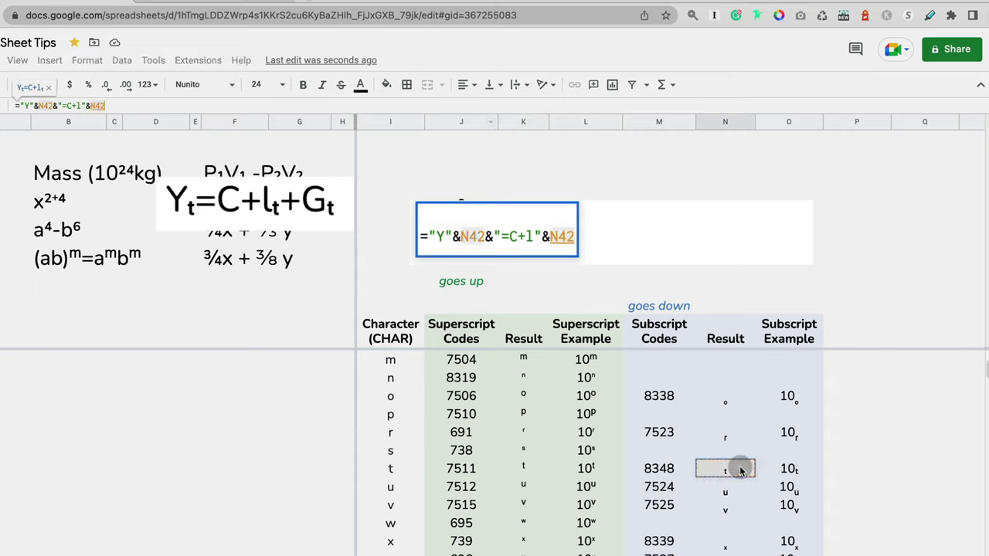
{"action": "key", "text": "Return"}
Append &"+G"&N42 to the K5 formula to add +G with the linked subscript t
{"action": "left_click", "coordinate": [432, 228]}
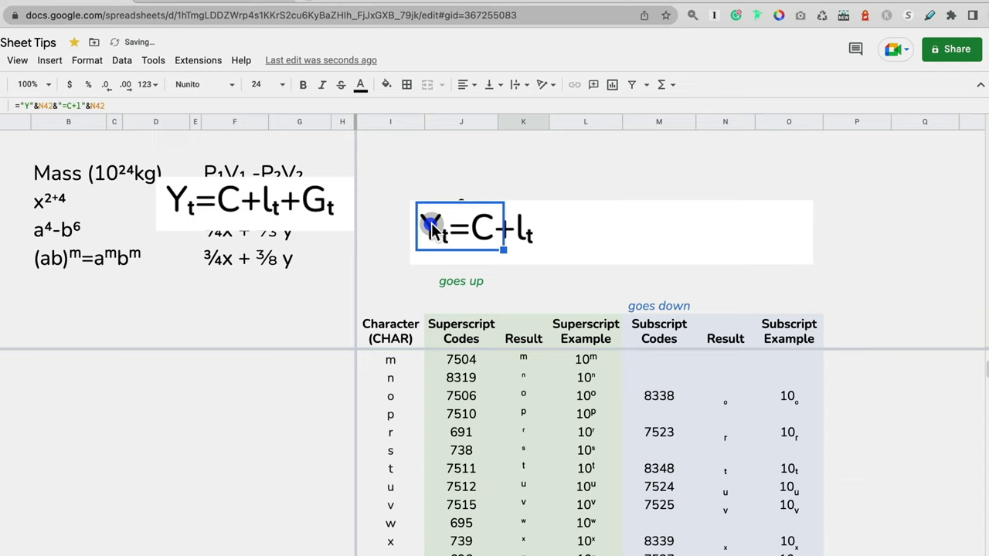
{"action": "left_click", "coordinate": [392, 107]}
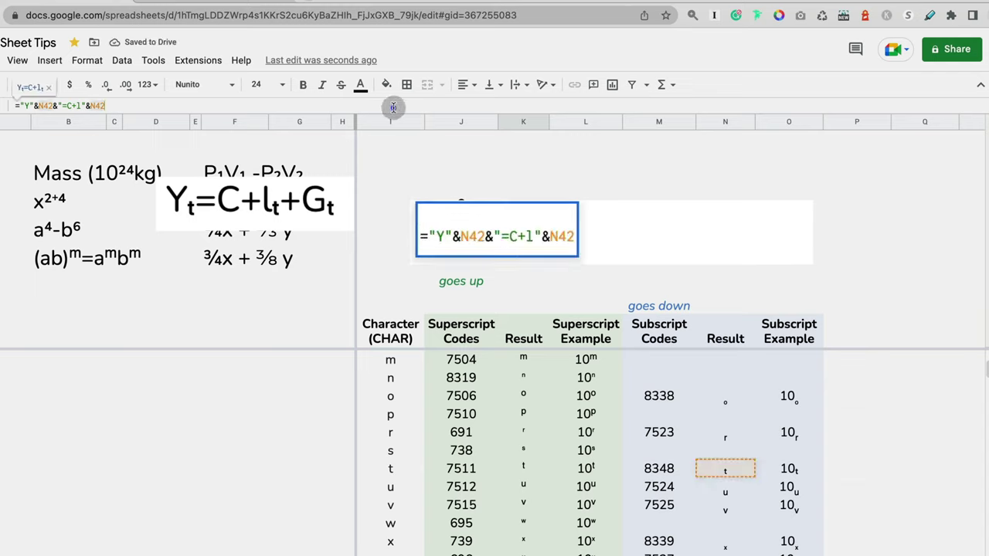
{"action": "left_click", "coordinate": [392, 106]}
{"action": "left_click", "coordinate": [394, 106]}
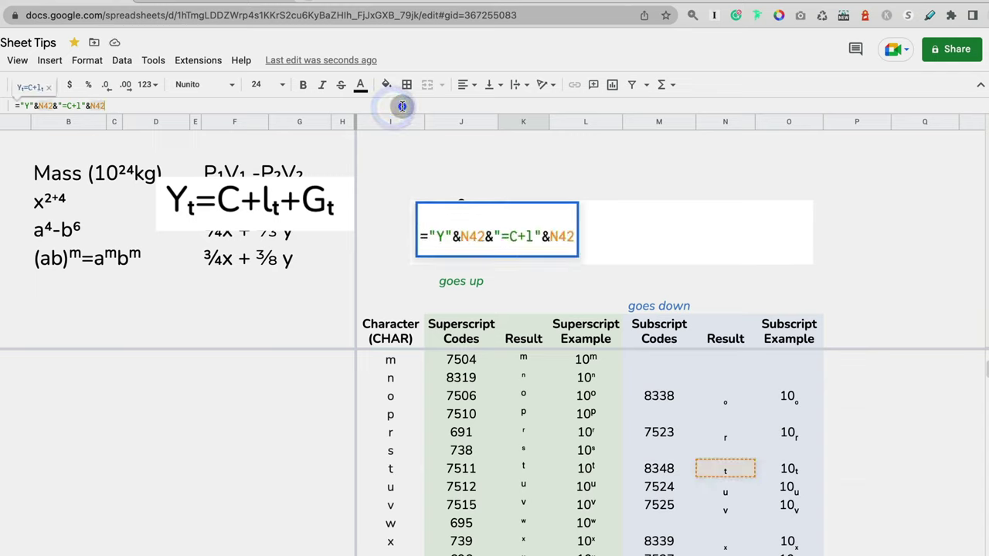
{"action": "left_click", "coordinate": [402, 106]}
{"action": "type", "text": "&"}
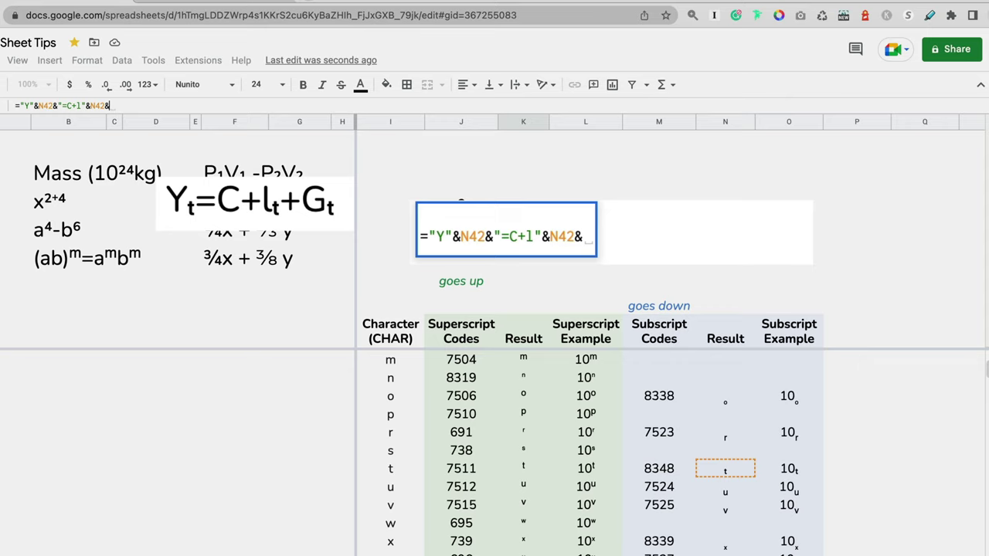
{"action": "type", "text": "\""}
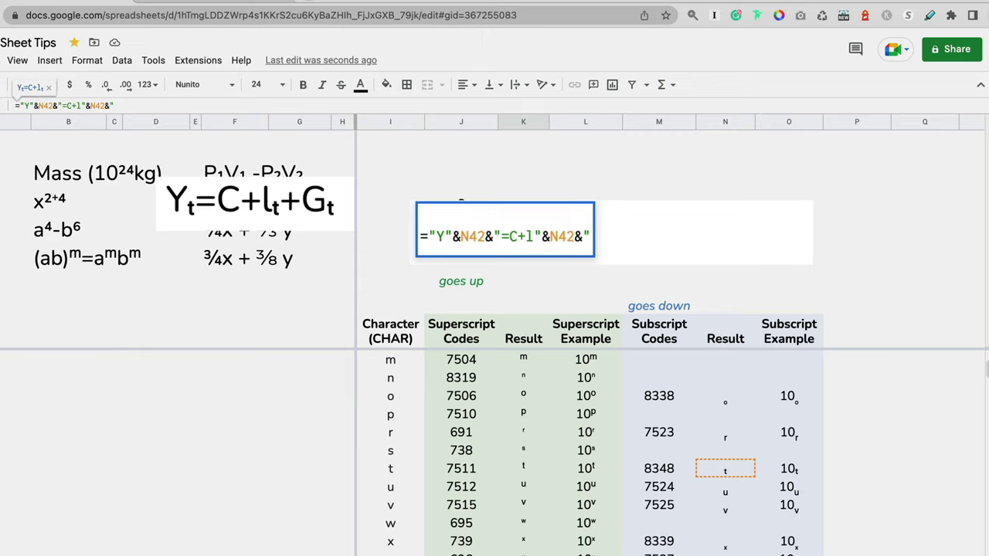
{"action": "type", "text": "+G"}
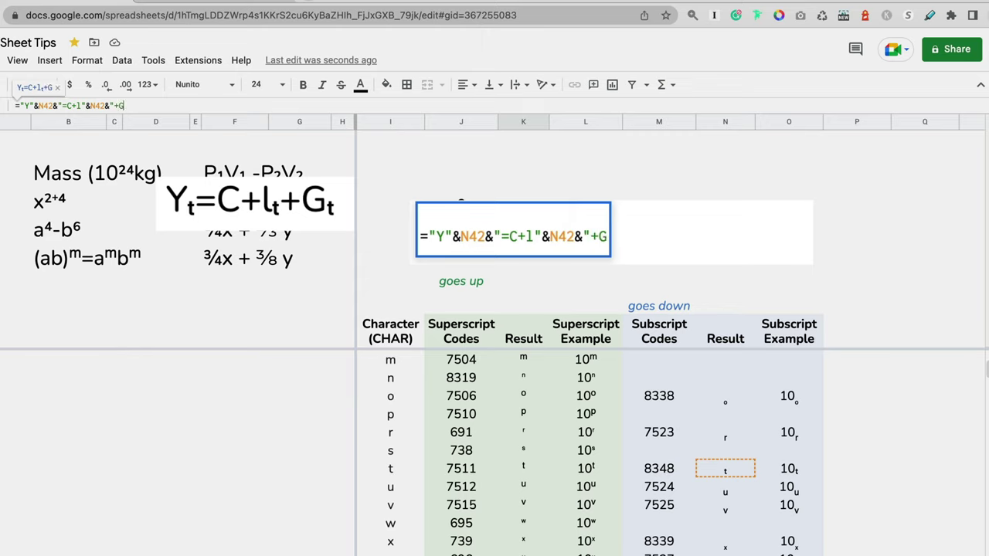
{"action": "type", "text": "\"&"}
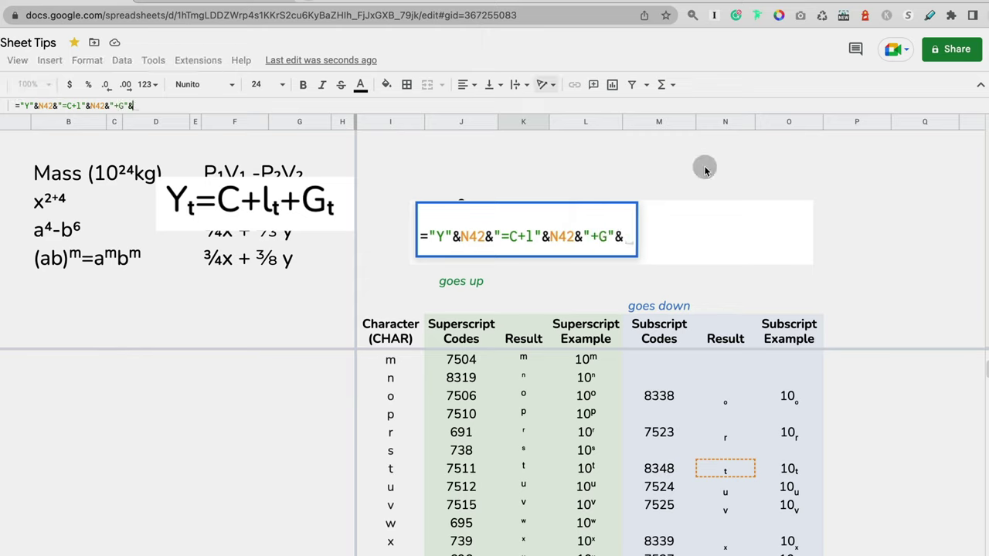
{"action": "left_click", "coordinate": [726, 468]}
{"action": "key", "text": "Return"}
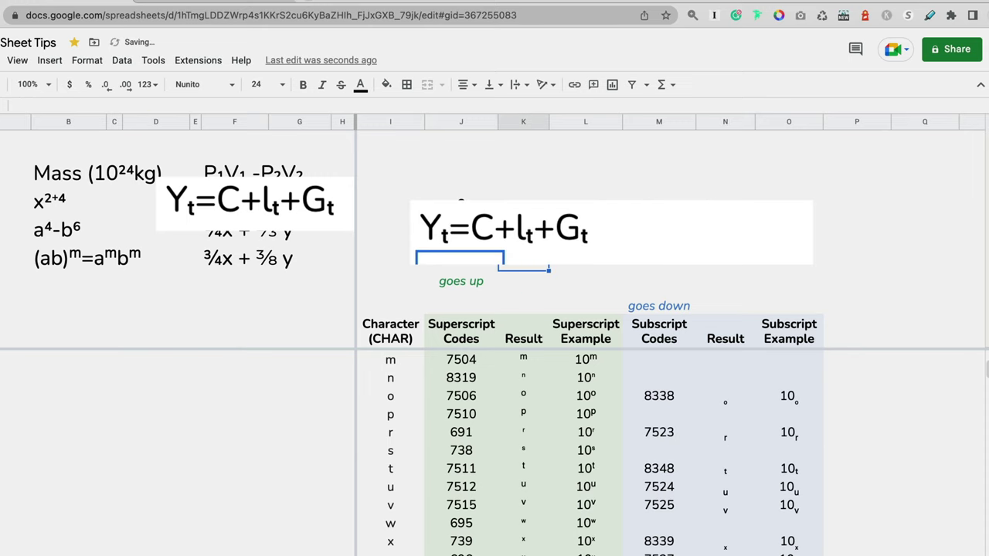
Review the linked formulas in K5 and J5 and the example expressions in A3:G6
{"action": "left_click", "coordinate": [470, 229]}
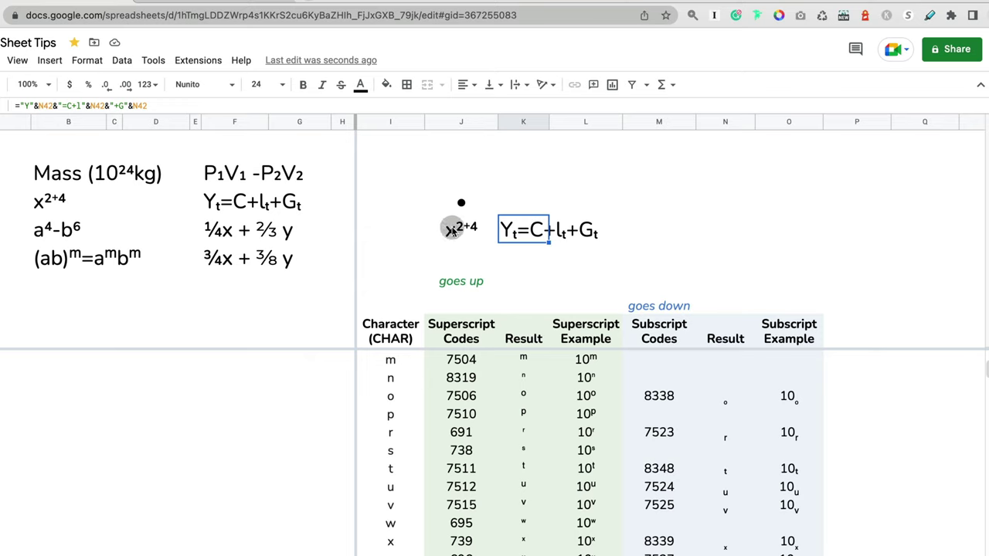
{"action": "left_click", "coordinate": [453, 226]}
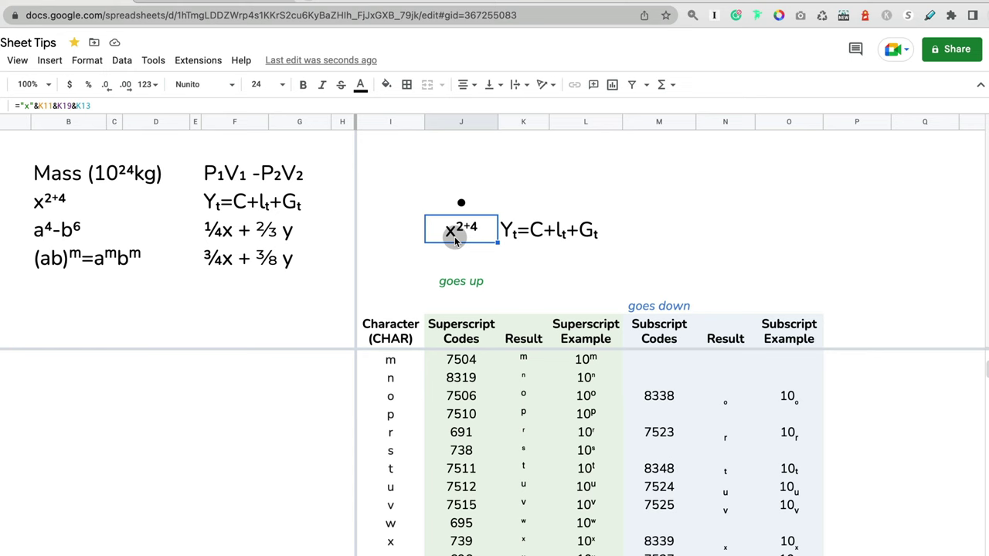
{"action": "key", "text": "Return"}
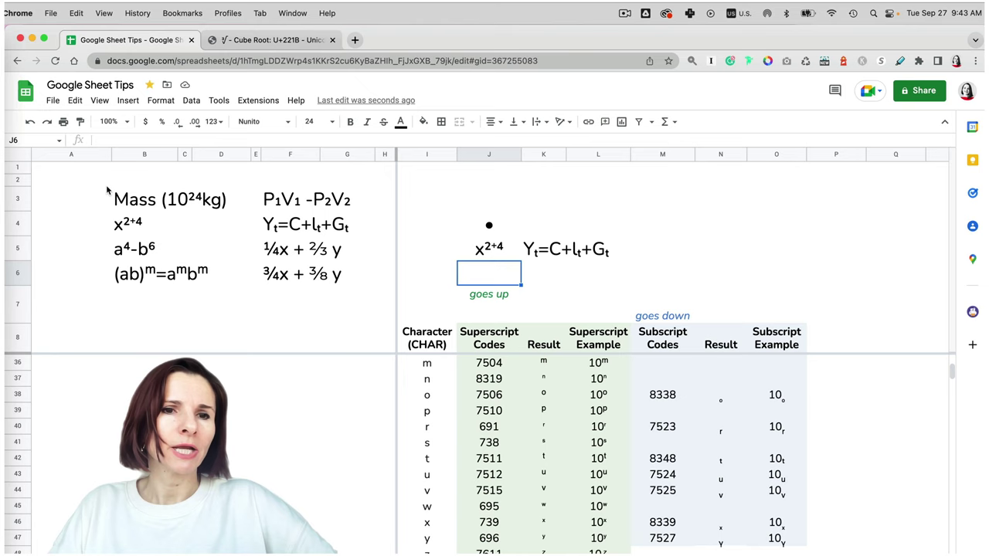
{"action": "left_click_drag", "start_coordinate": [107, 190], "coordinate": [327, 286]}
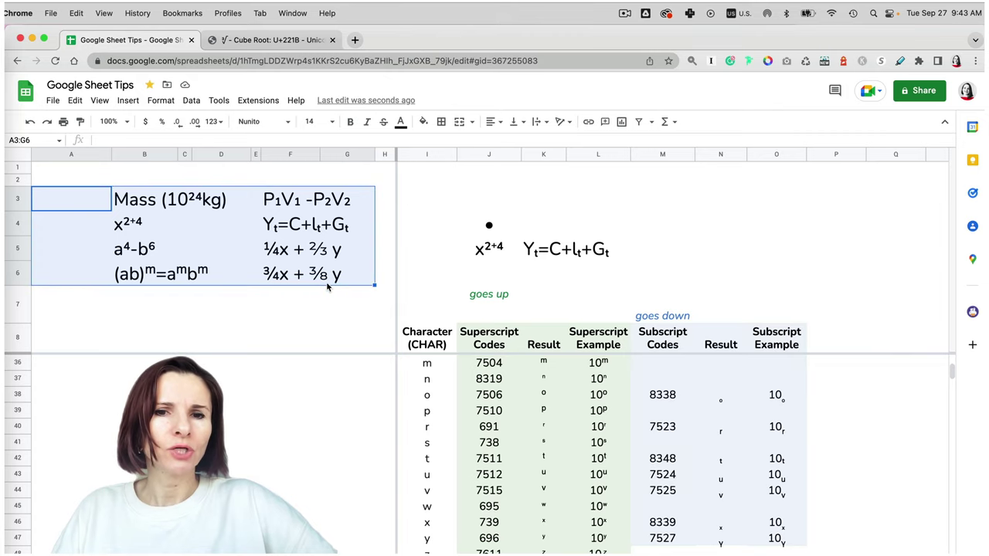
{"action": "left_click", "coordinate": [326, 297]}
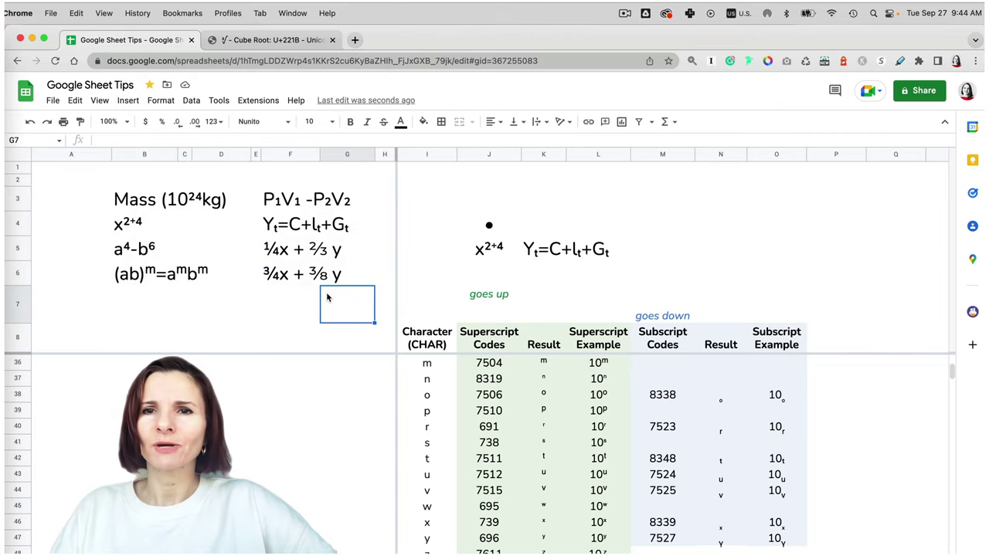